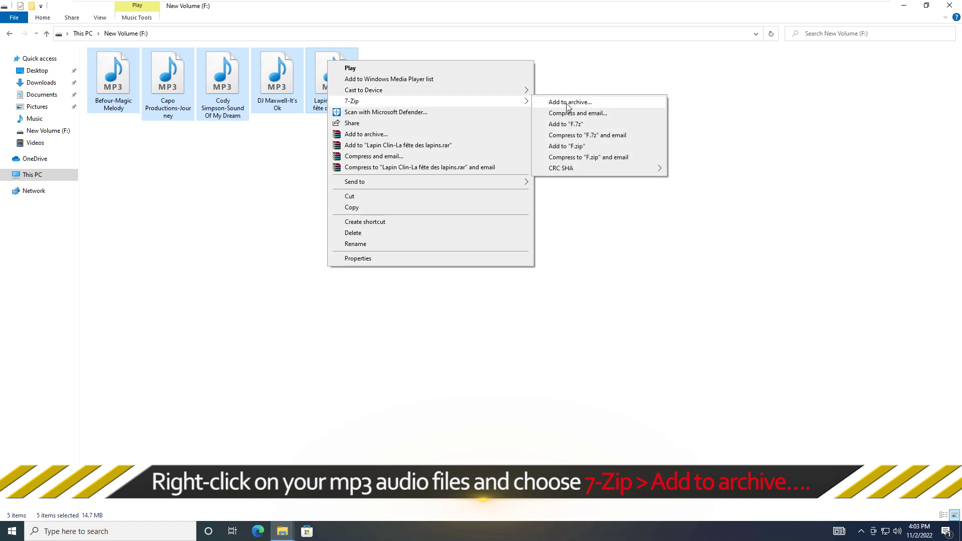
Pack the five MP3s into password-protected MP3.7z with encrypted file names, deleting the originals.
{"action": "left_click", "coordinate": [567, 103]}
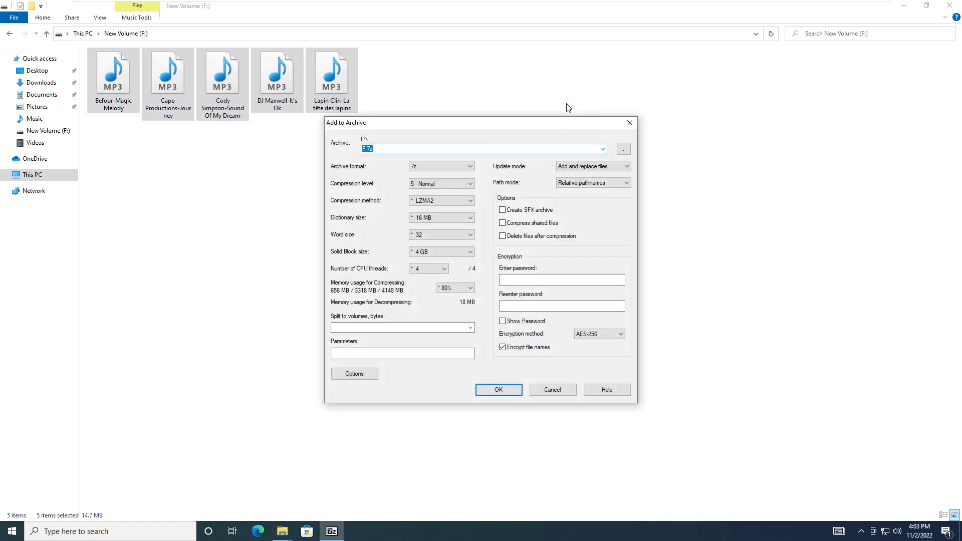
{"action": "left_click", "coordinate": [366, 149]}
{"action": "type", "text": "MP3"}
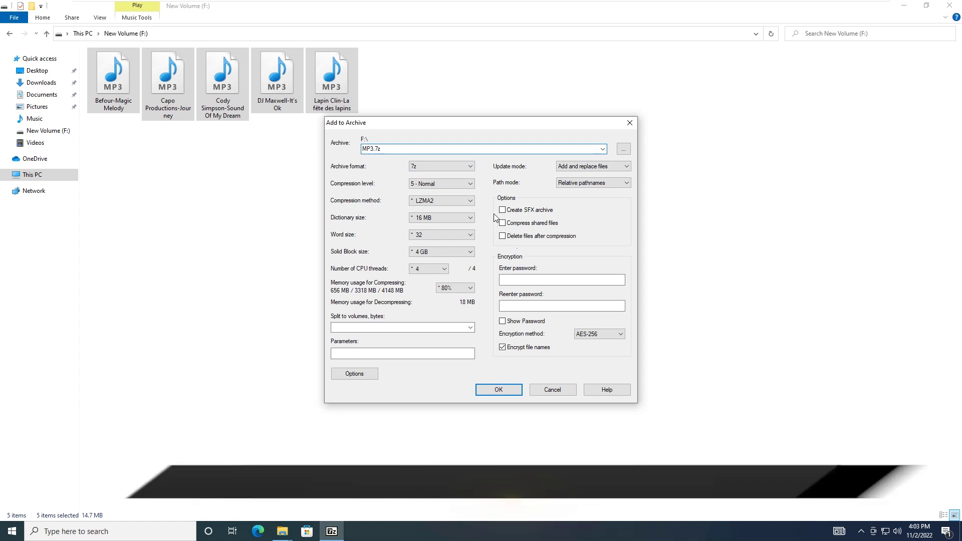
{"action": "left_click", "coordinate": [503, 238]}
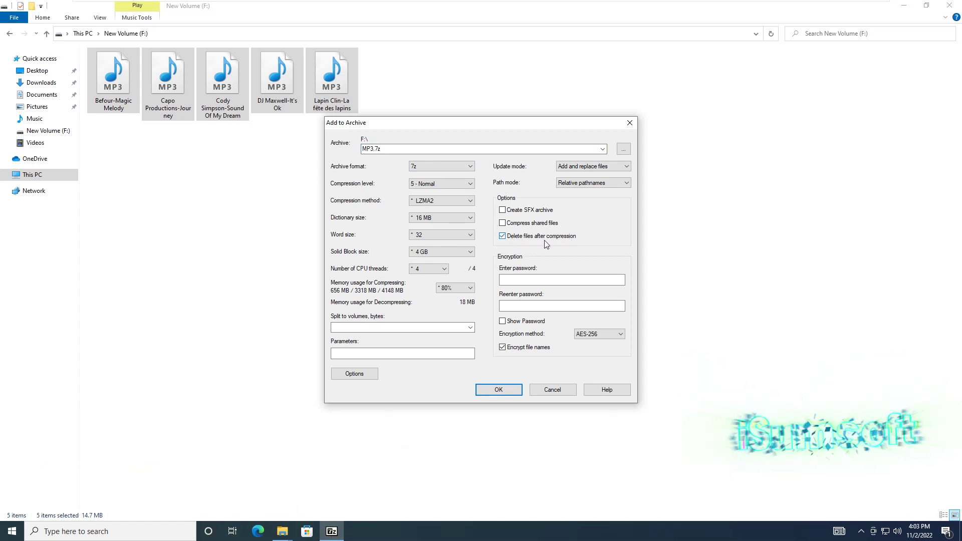
{"action": "left_click", "coordinate": [510, 279]}
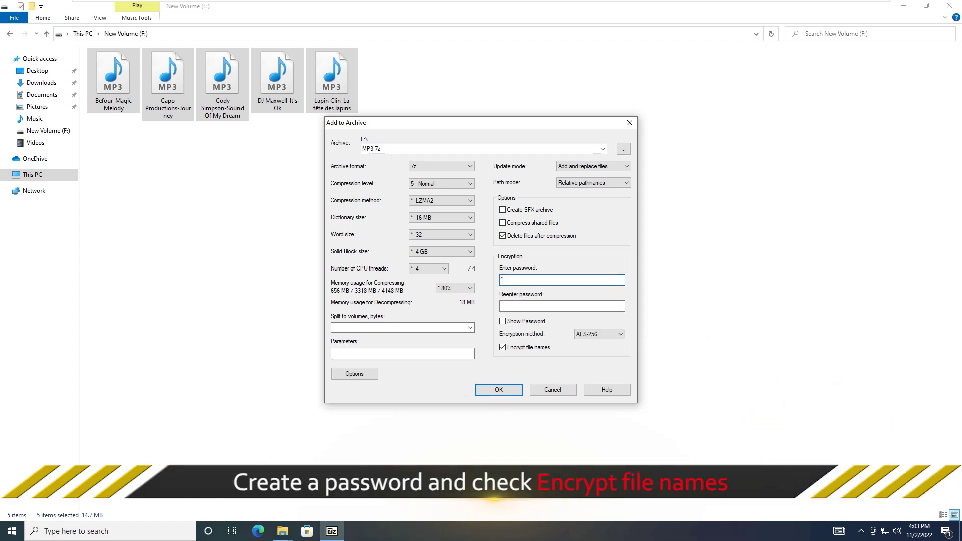
{"action": "left_click", "coordinate": [511, 303]}
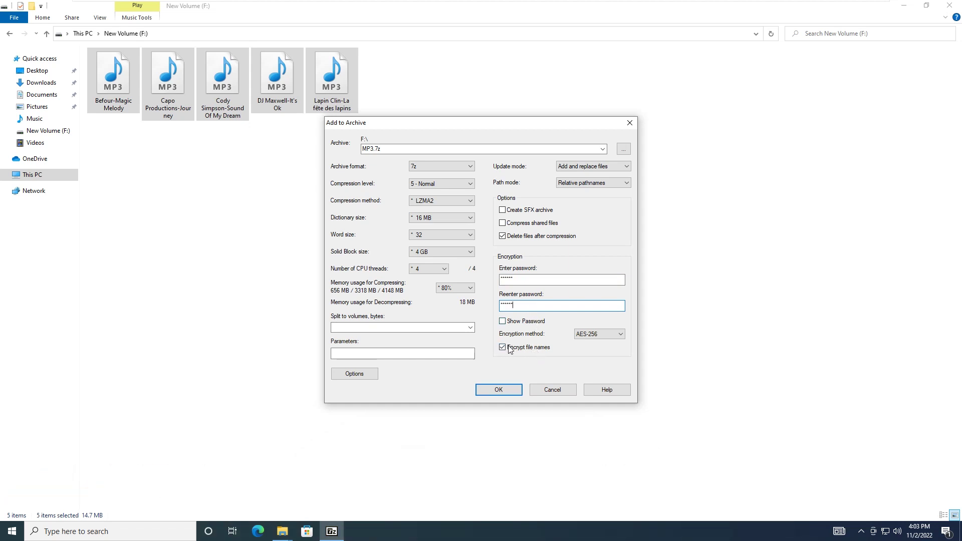
{"action": "left_click", "coordinate": [499, 390]}
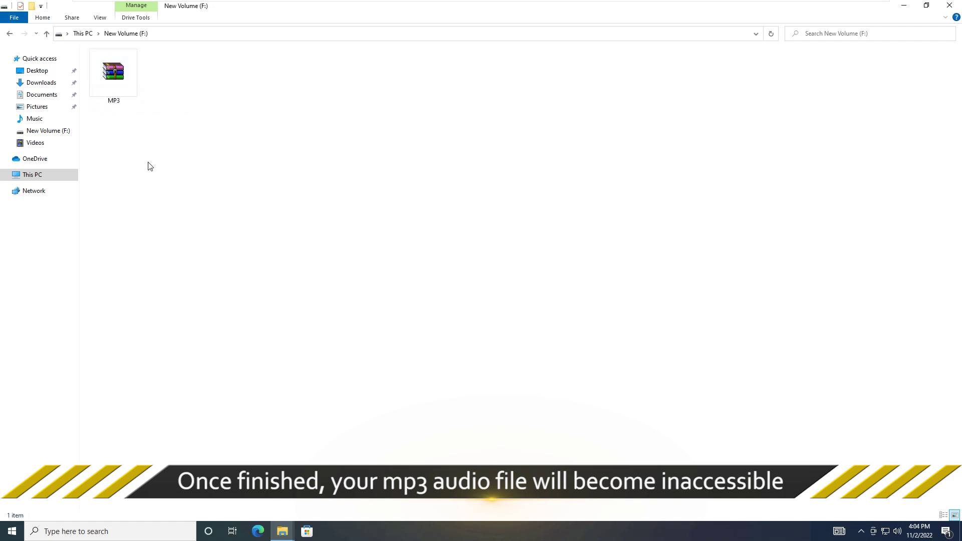
Open MP3.7z in File Explorer to confirm it asks for a password.
{"action": "double_click", "coordinate": [114, 74]}
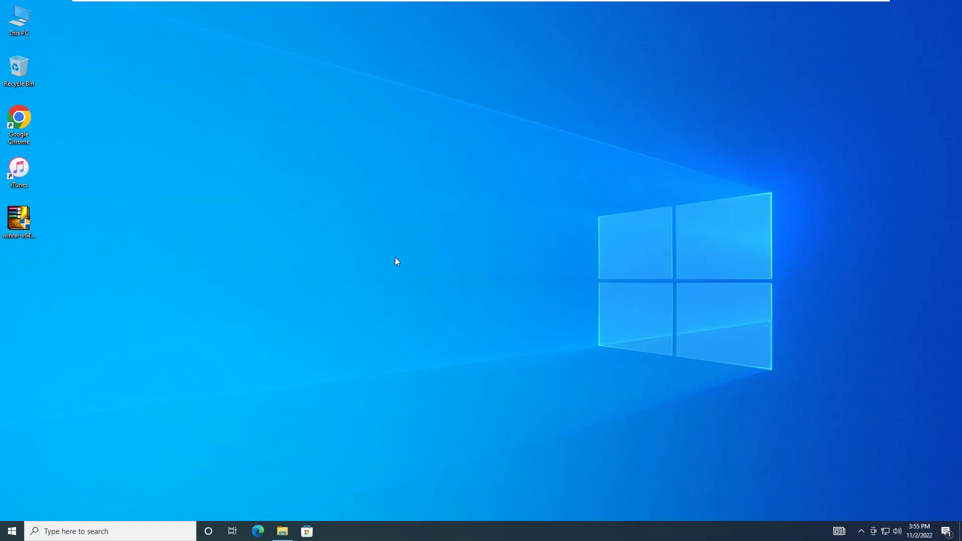
Install WinRAR 5.20 from winrar-x64-520.exe with the default options.
{"action": "double_click", "coordinate": [16, 227]}
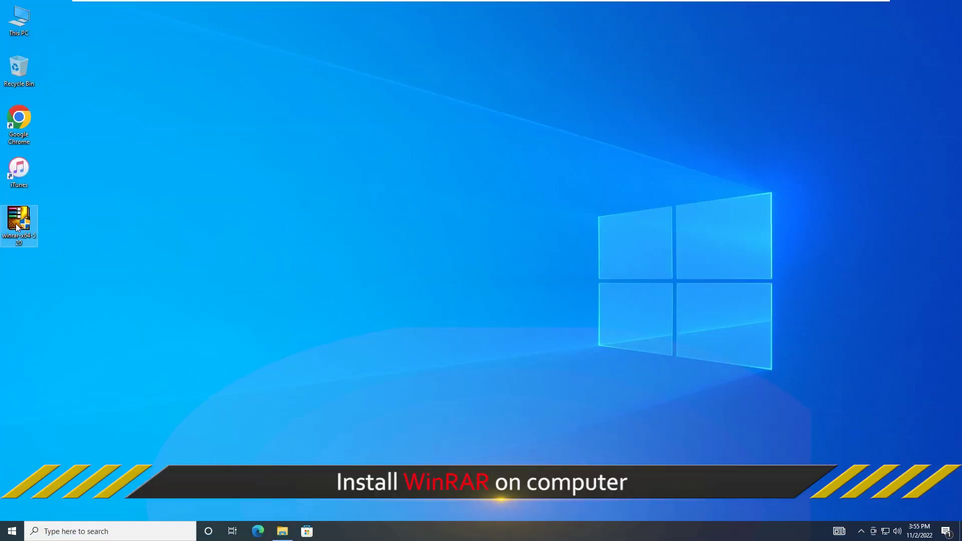
{"action": "left_click", "coordinate": [397, 341]}
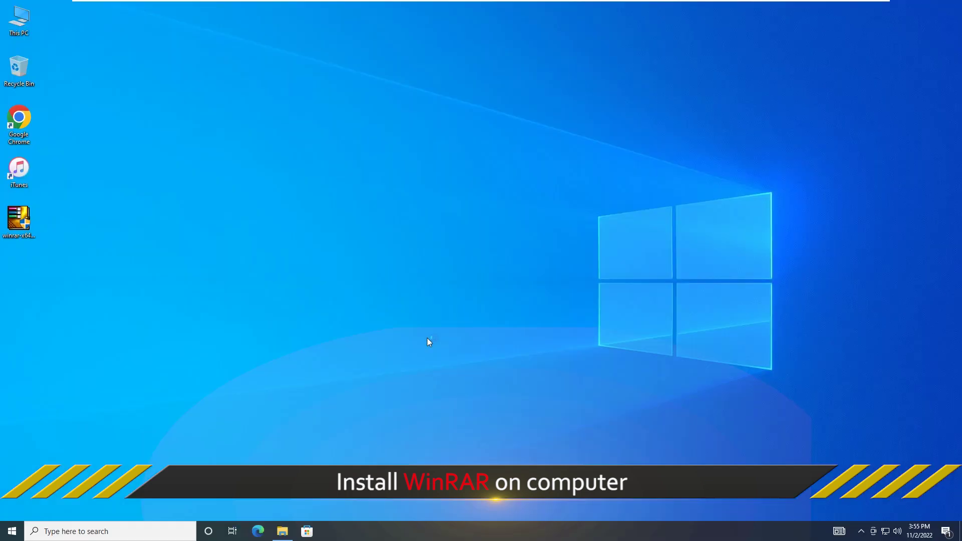
{"action": "left_click", "coordinate": [453, 362]}
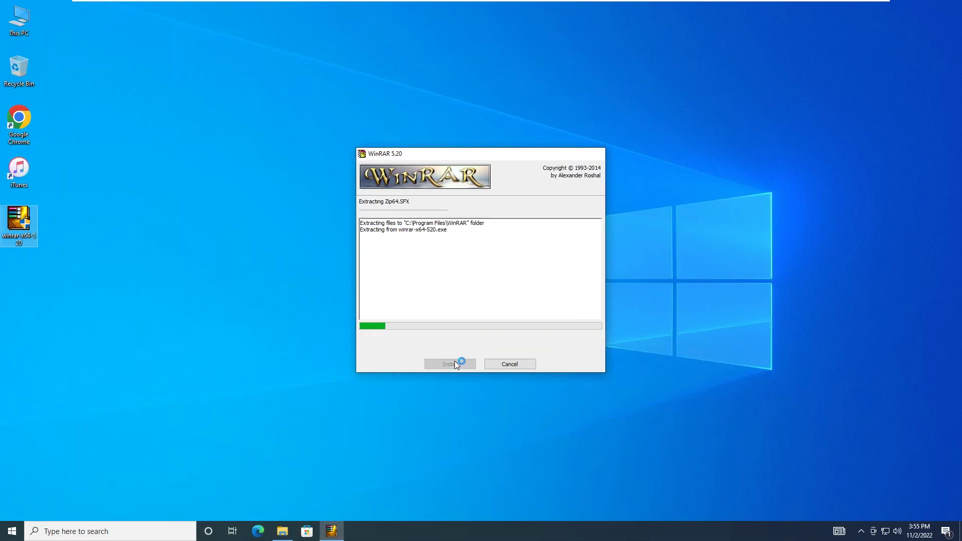
{"action": "left_click", "coordinate": [454, 360]}
{"action": "left_click", "coordinate": [476, 359]}
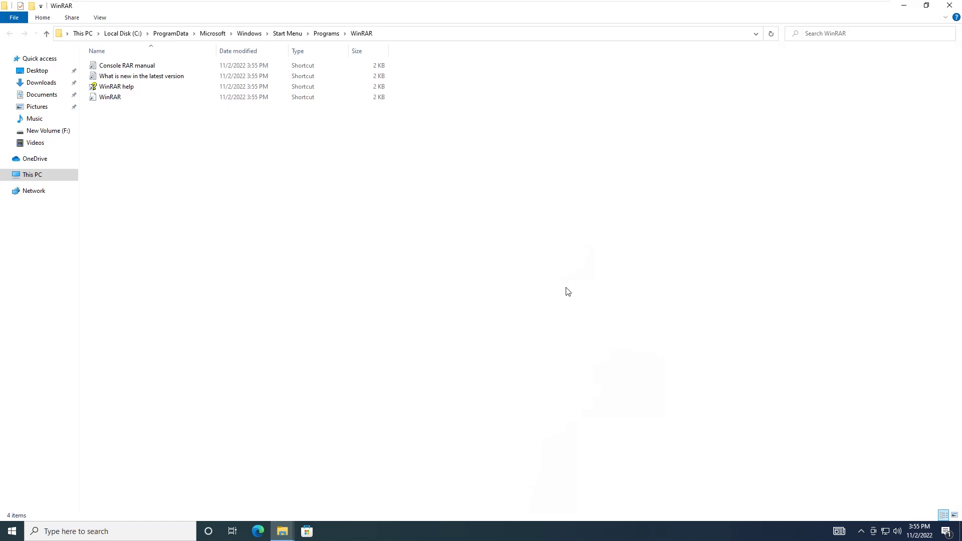
Close WinRAR's Start Menu folder and open New Volume (F:) from This PC.
{"action": "left_click", "coordinate": [949, 5]}
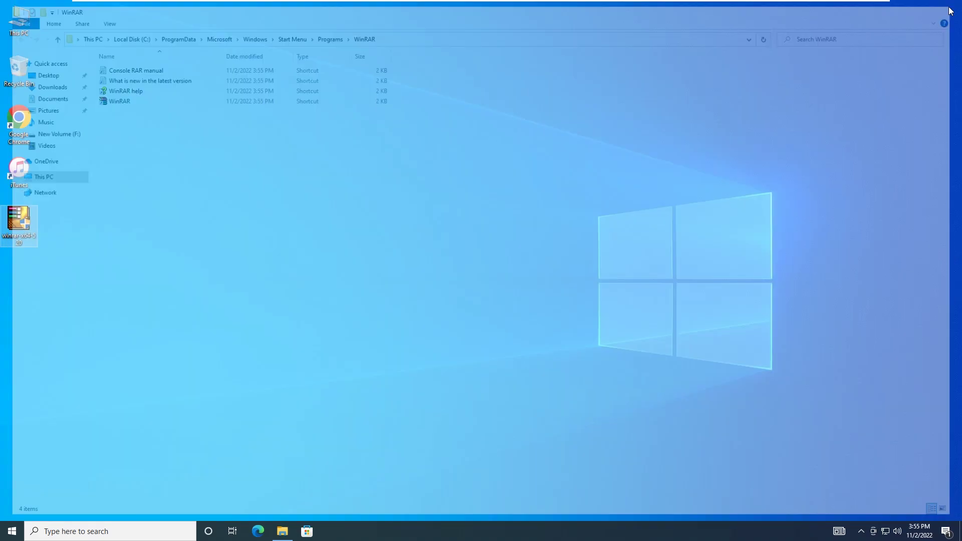
{"action": "double_click", "coordinate": [14, 20]}
{"action": "double_click", "coordinate": [424, 147]}
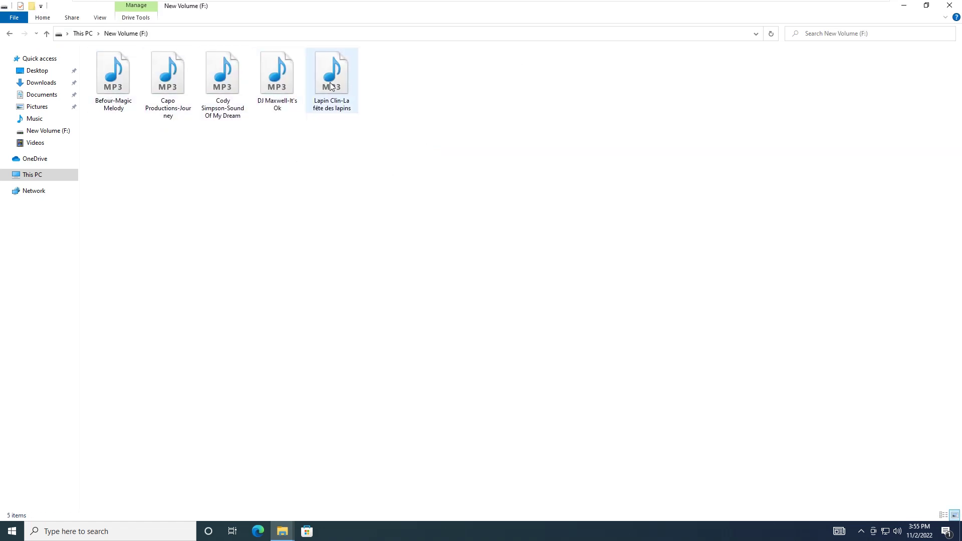
Start a WinRAR archive of the five selected MP3s, set to delete files after archiving.
{"action": "left_click_drag", "start_coordinate": [382, 134], "coordinate": [103, 48]}
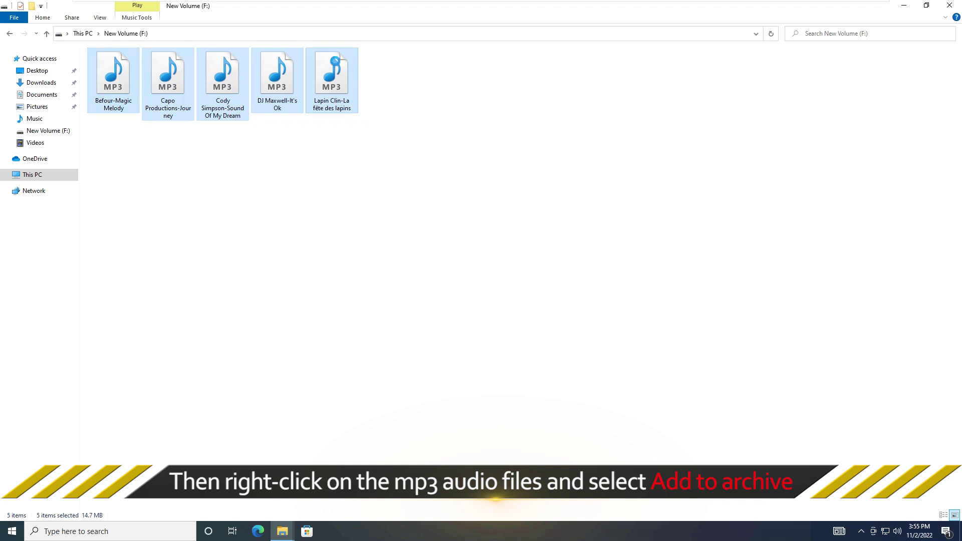
{"action": "right_click", "coordinate": [336, 61]}
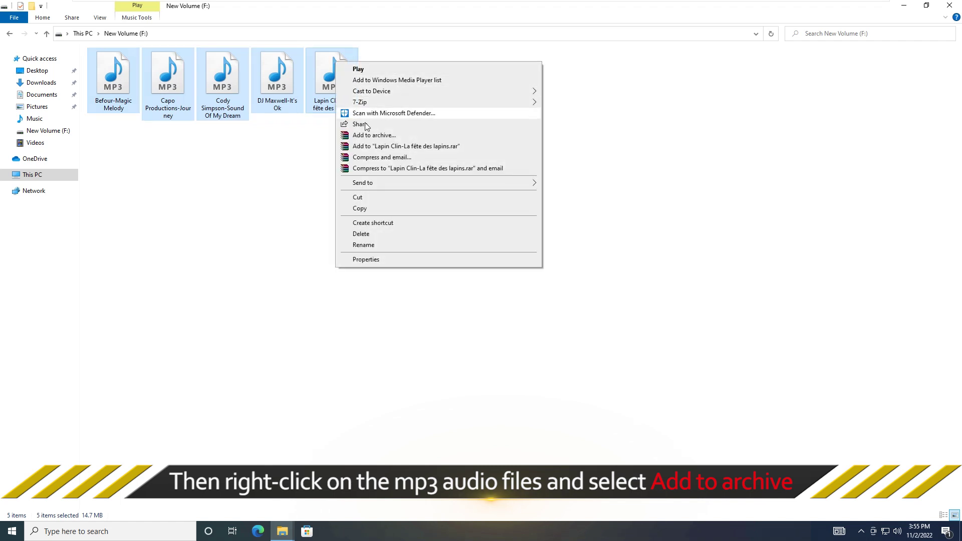
{"action": "left_click", "coordinate": [390, 136]}
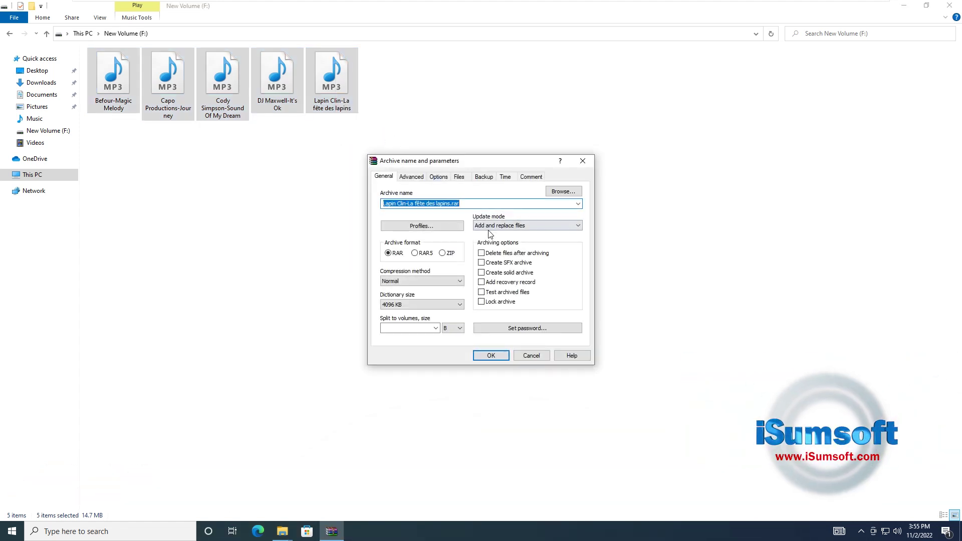
{"action": "left_click", "coordinate": [482, 254]}
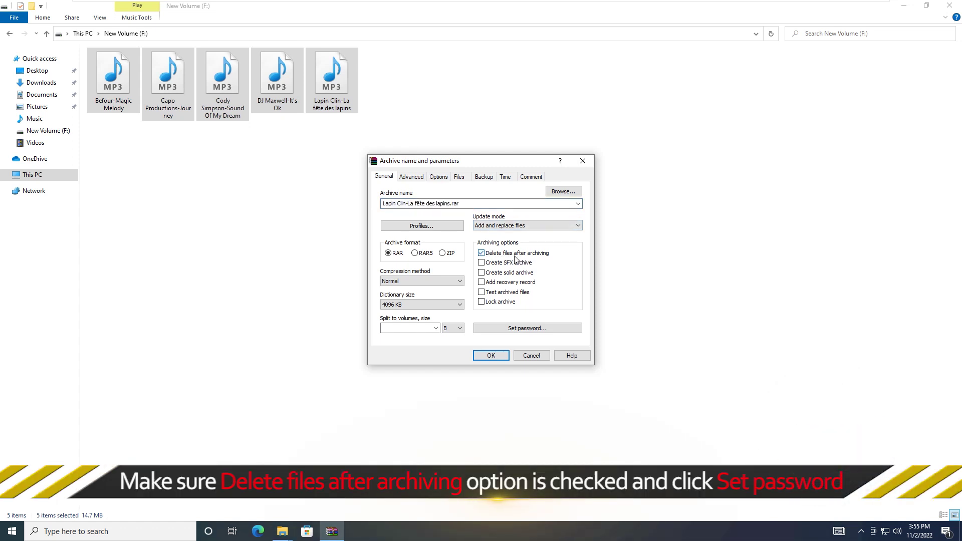
Give the archive a password, entered twice, with Encrypt file names enabled.
{"action": "left_click", "coordinate": [523, 329]}
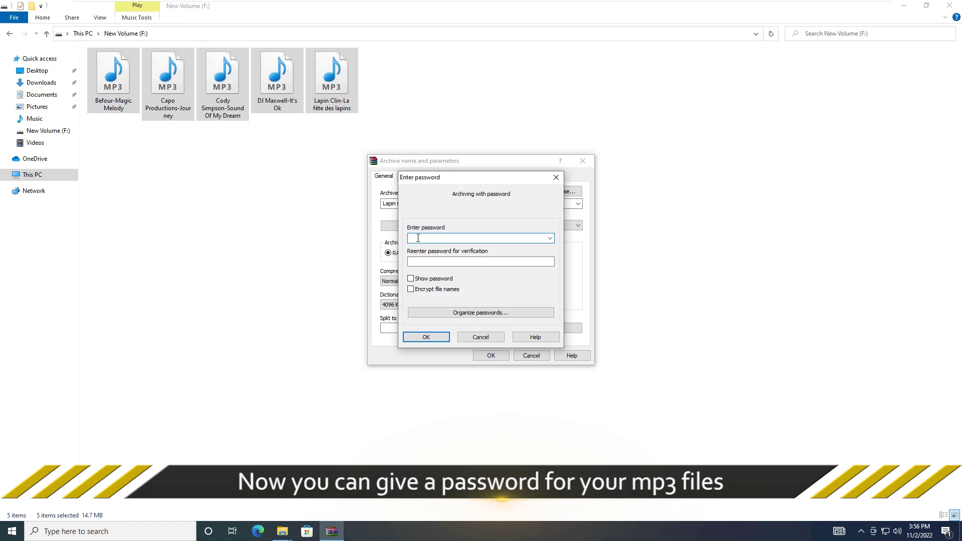
{"action": "type", "text": "12"}
{"action": "left_click", "coordinate": [418, 261]}
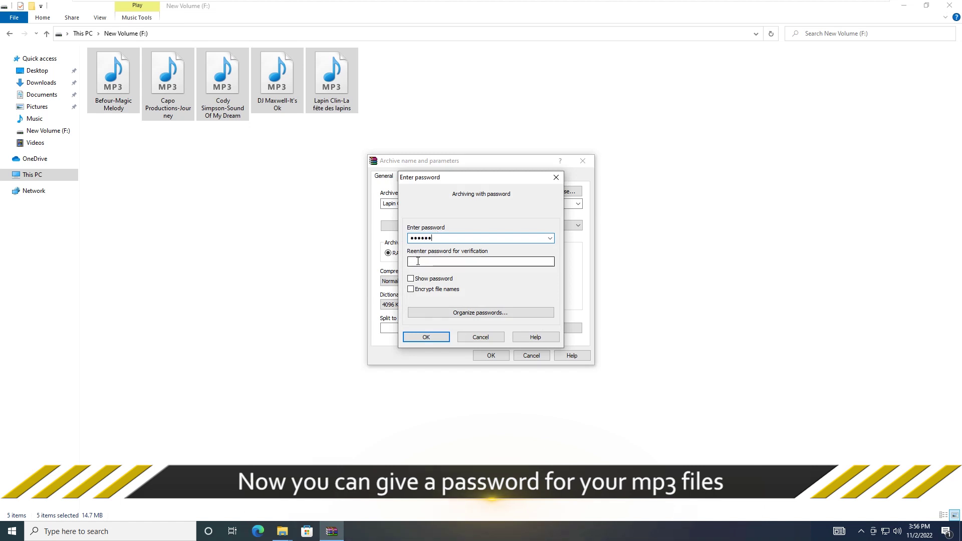
{"action": "type", "text": "1234"}
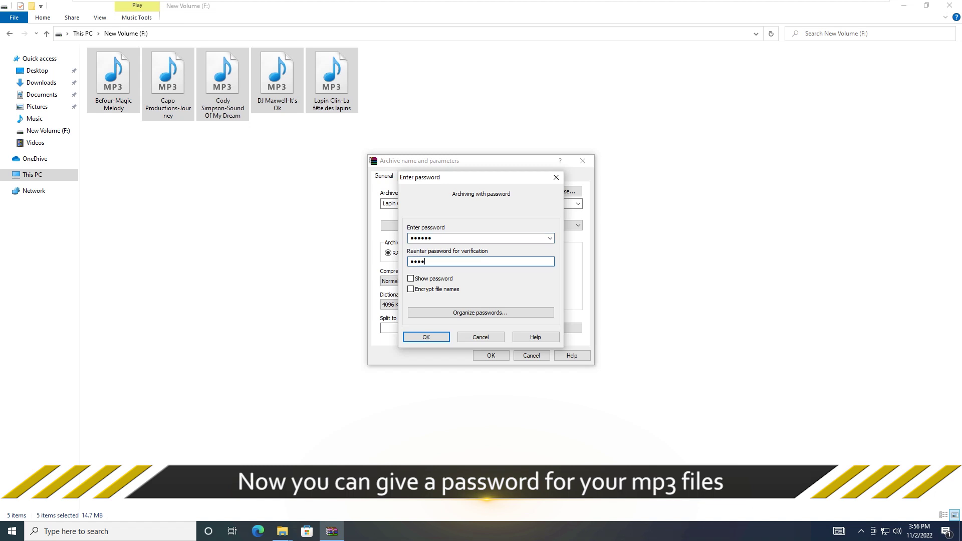
{"action": "type", "text": "56"}
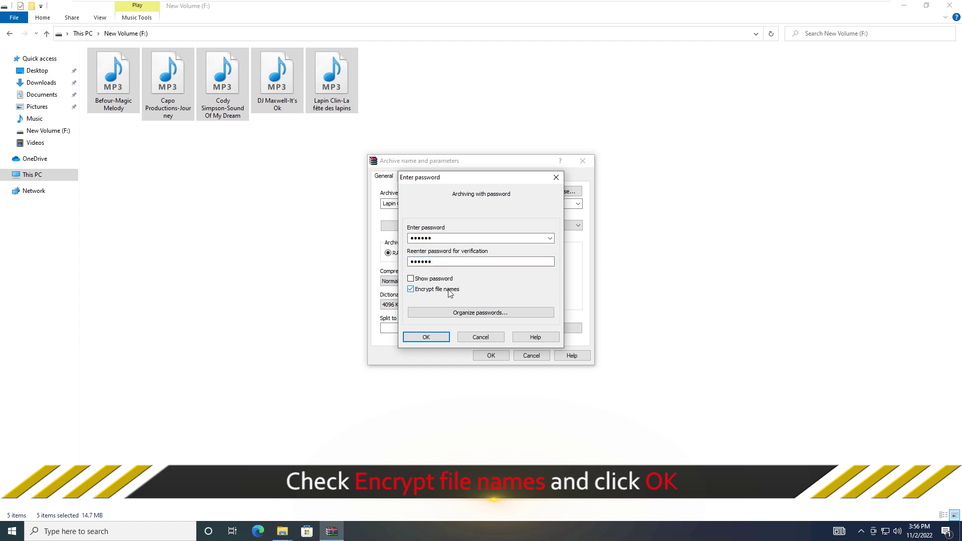
{"action": "left_click", "coordinate": [425, 337]}
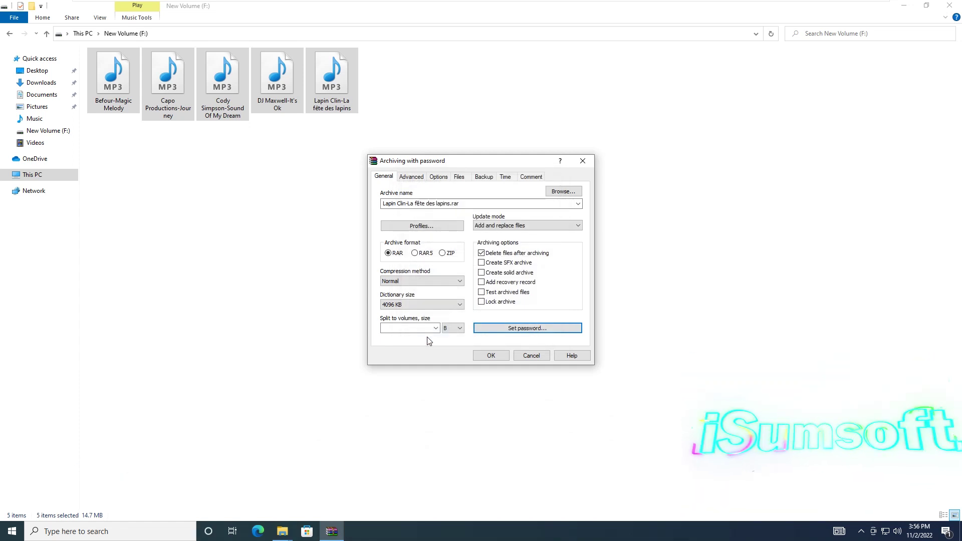
Create Lapin Clin-La fête des lapins.rar and open it to confirm the password prompt.
{"action": "left_click", "coordinate": [491, 357]}
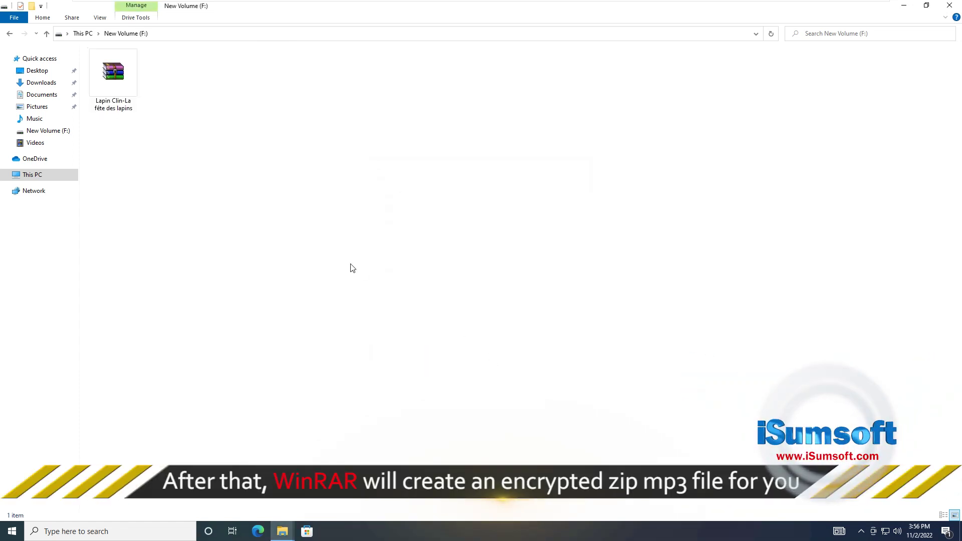
{"action": "left_click", "coordinate": [106, 77]}
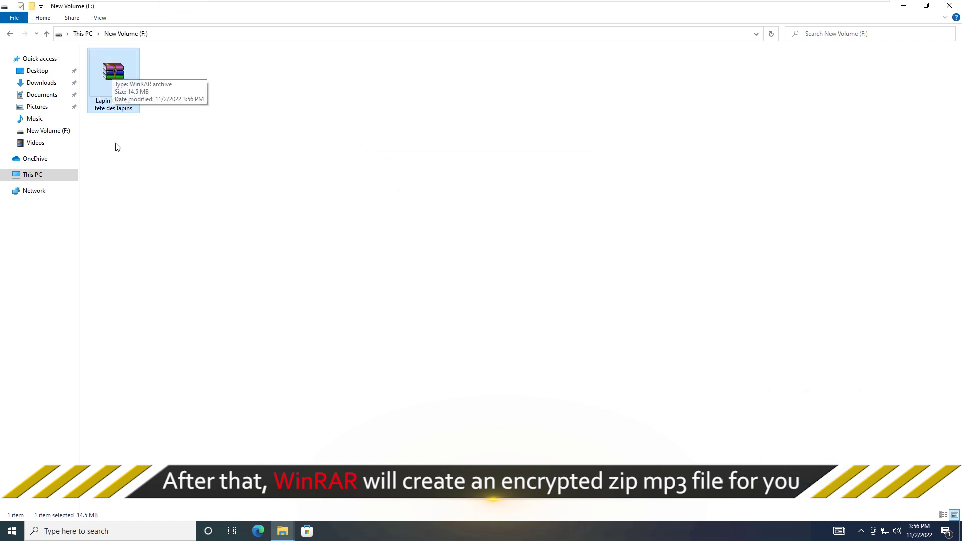
{"action": "double_click", "coordinate": [120, 82]}
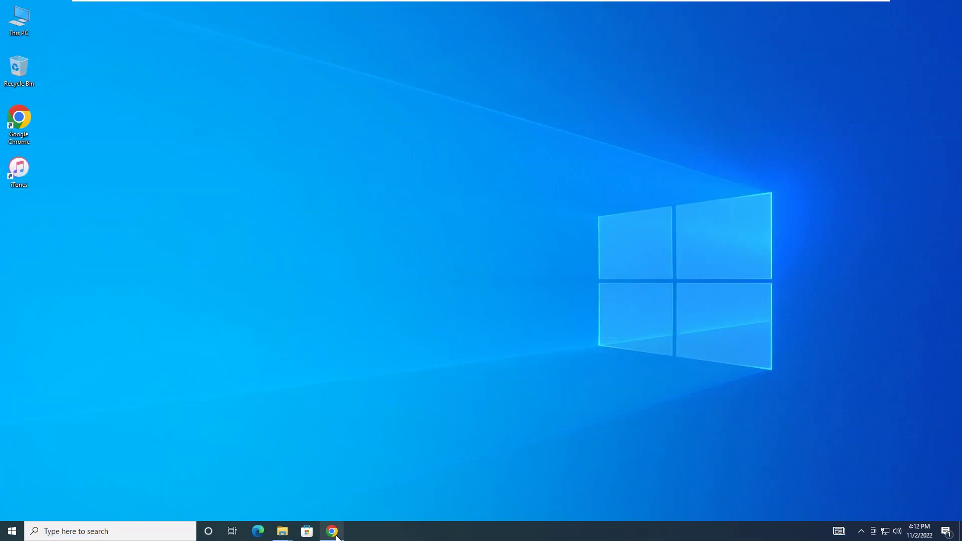
{"action": "left_click", "coordinate": [334, 533]}
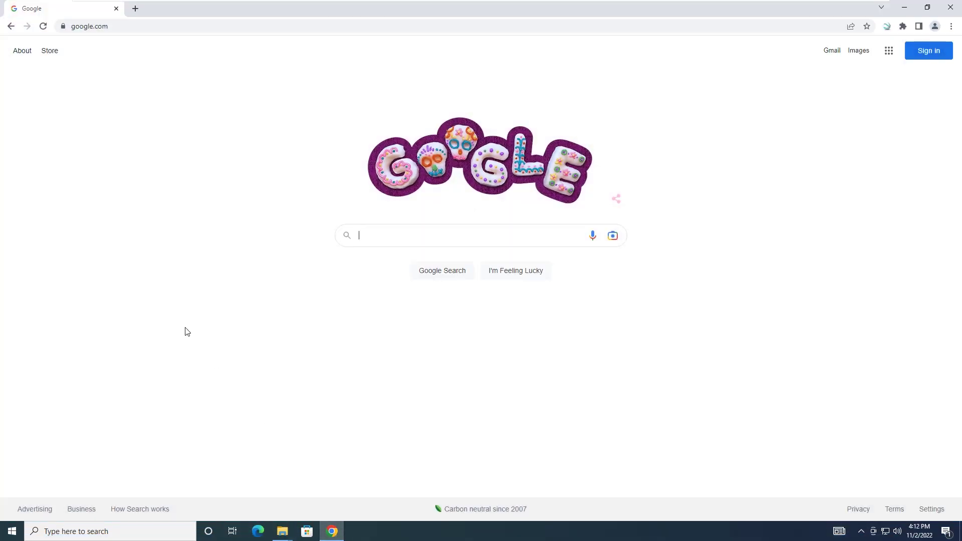
{"action": "left_click", "coordinate": [90, 27]}
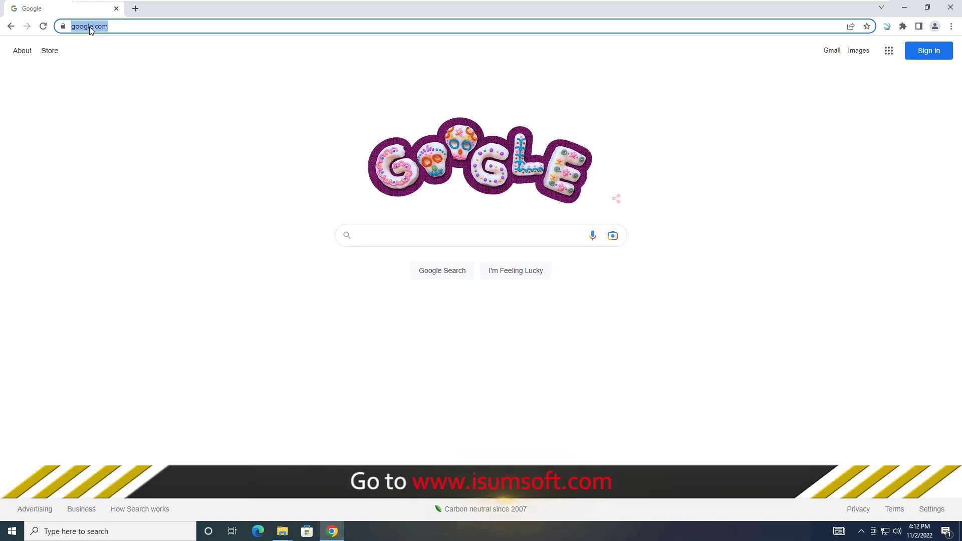
{"action": "type", "text": "www.isums"}
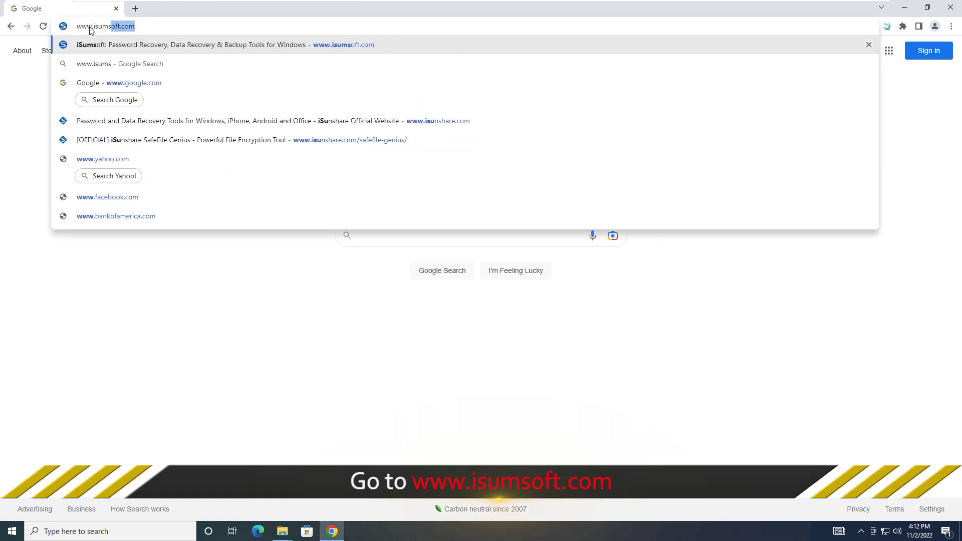
{"action": "type", "text": "oft.com"}
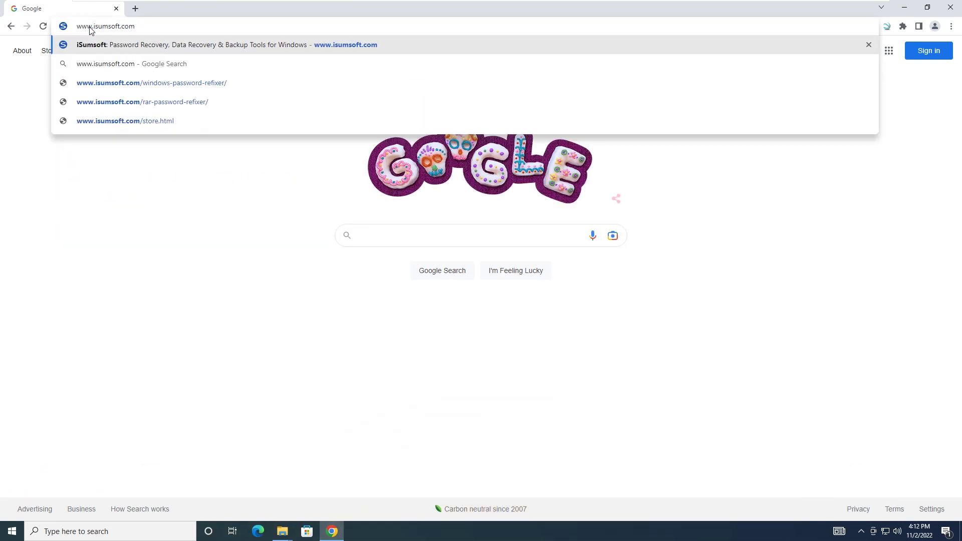
{"action": "key", "text": "Return"}
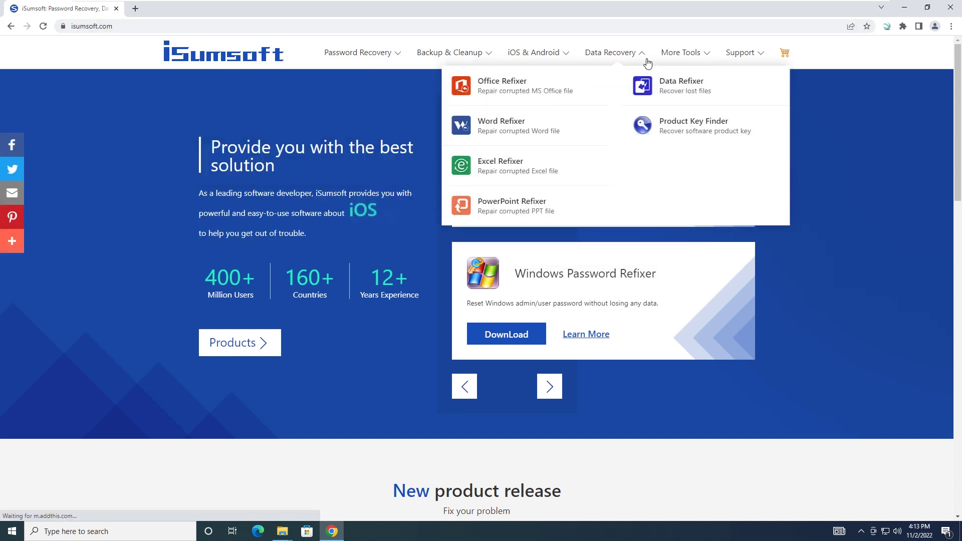
Download the FileCarer installer from the More Tools downloads and run it.
{"action": "mouse_move", "coordinate": [684, 62]}
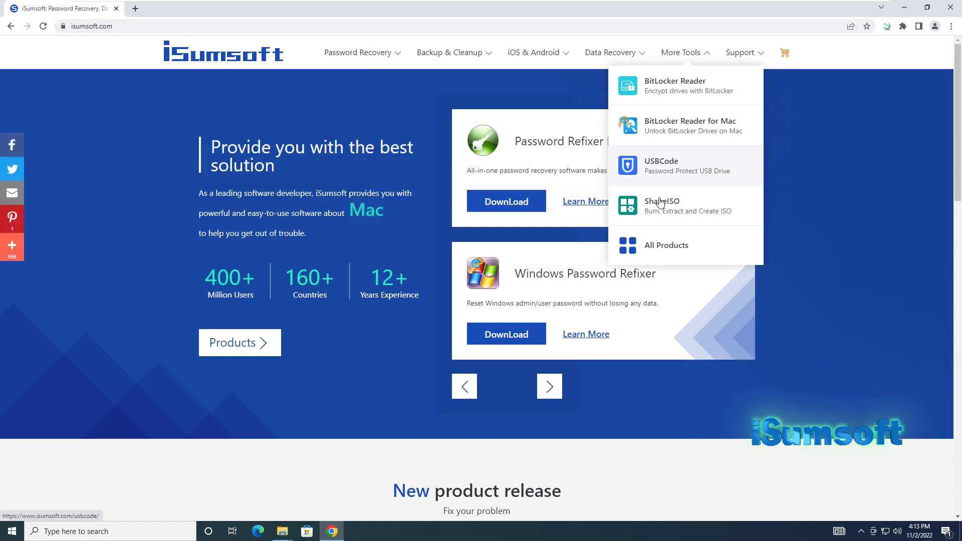
{"action": "left_click", "coordinate": [671, 246]}
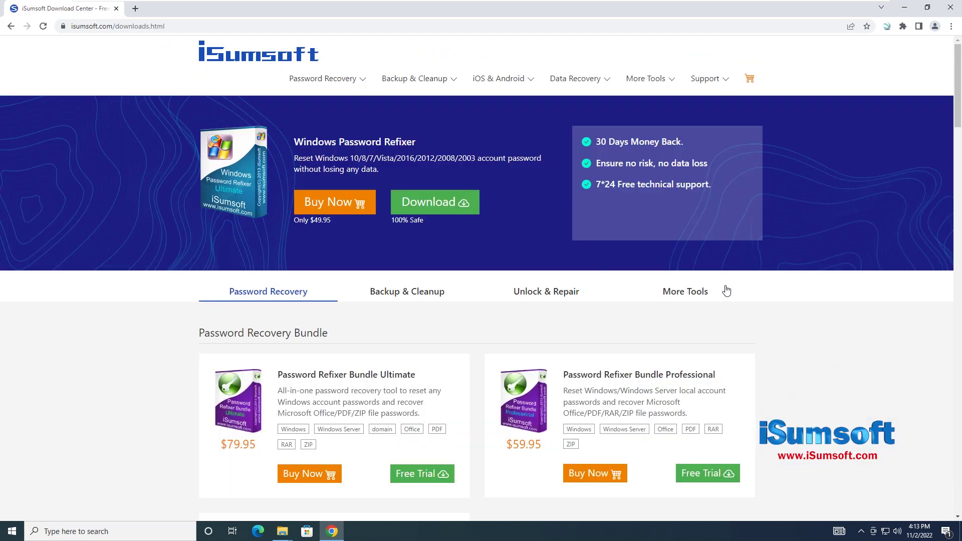
{"action": "left_click", "coordinate": [687, 293]}
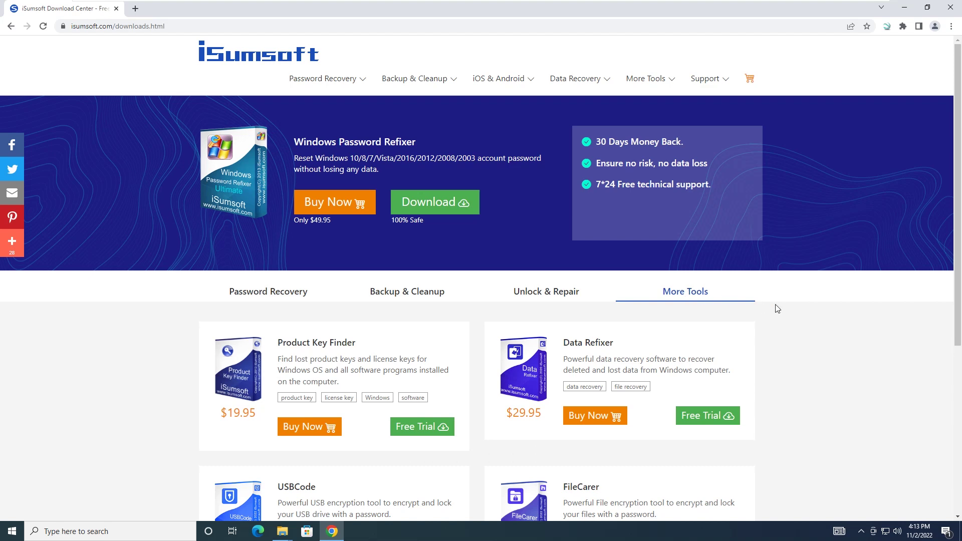
{"action": "scroll", "coordinate": [776, 309], "scroll_direction": "down", "scroll_amount": 5}
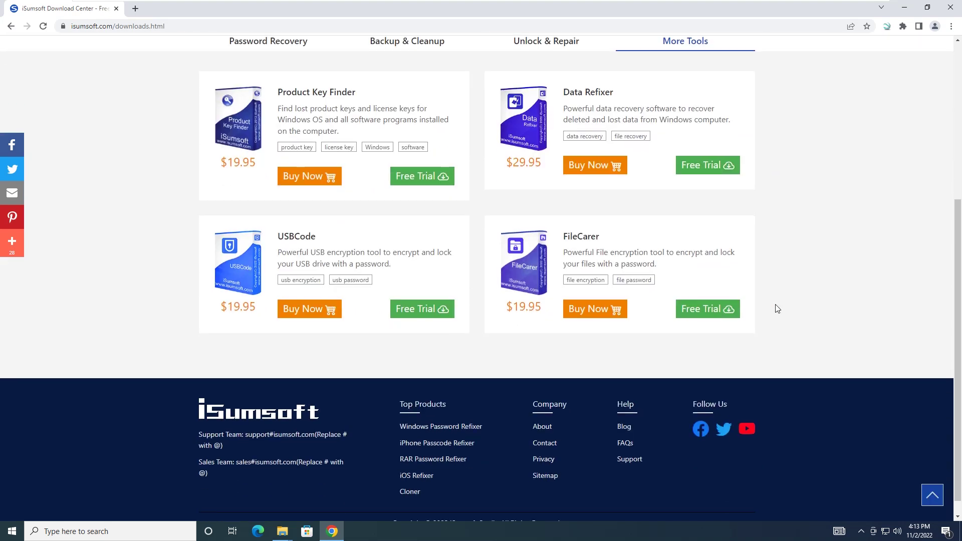
{"action": "left_click", "coordinate": [581, 240]}
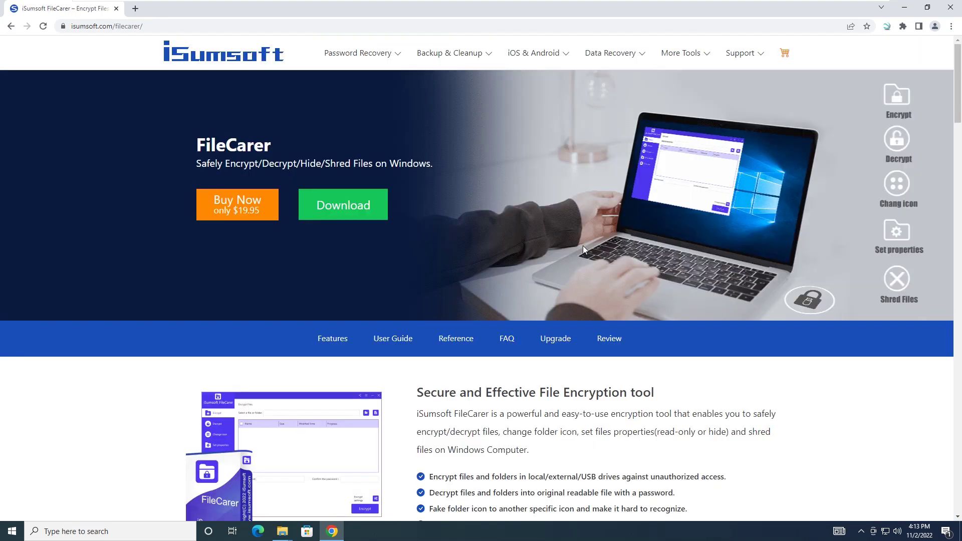
{"action": "left_click", "coordinate": [347, 210]}
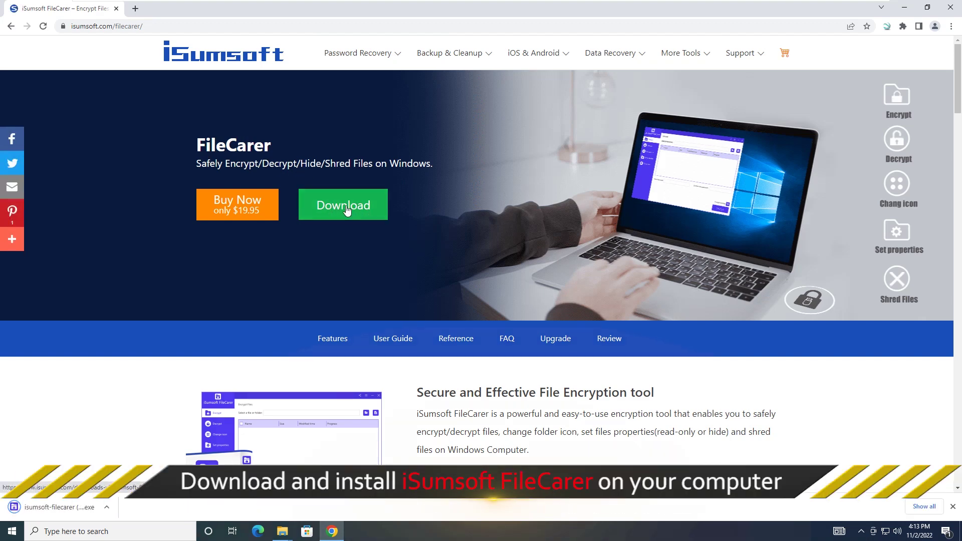
{"action": "left_click", "coordinate": [60, 516]}
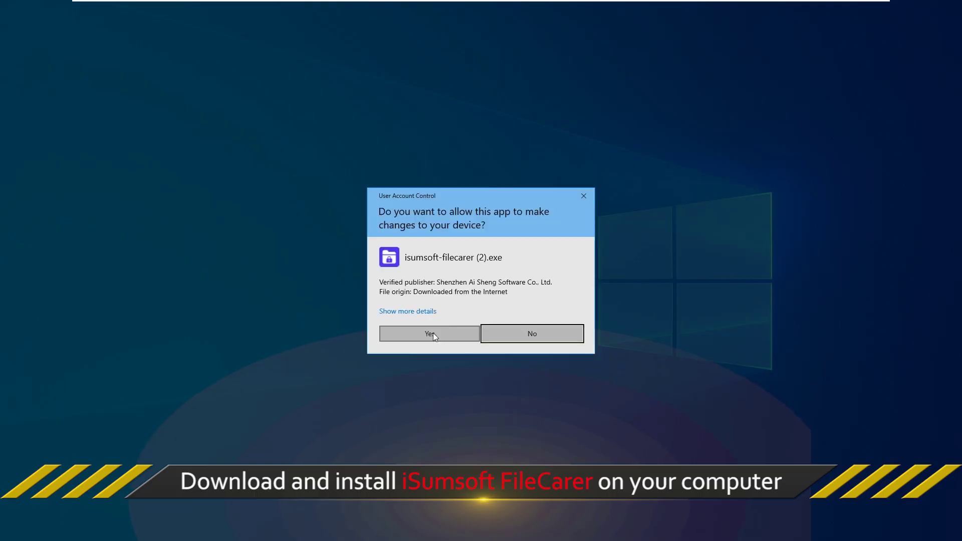
Install iSumsoft FileCarer 3.1.0.3 with defaults, skipping the website visit, and launch it.
{"action": "left_click", "coordinate": [432, 333]}
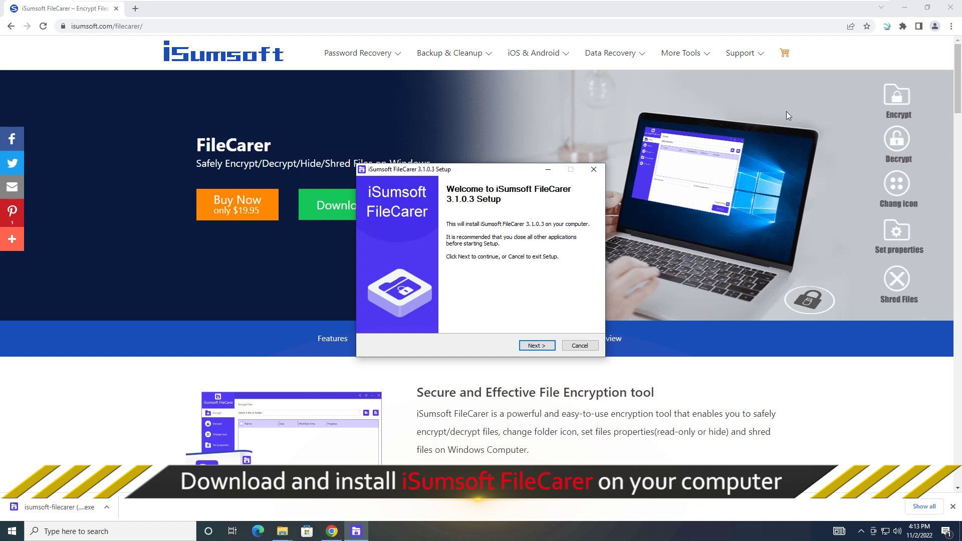
{"action": "left_click", "coordinate": [904, 7]}
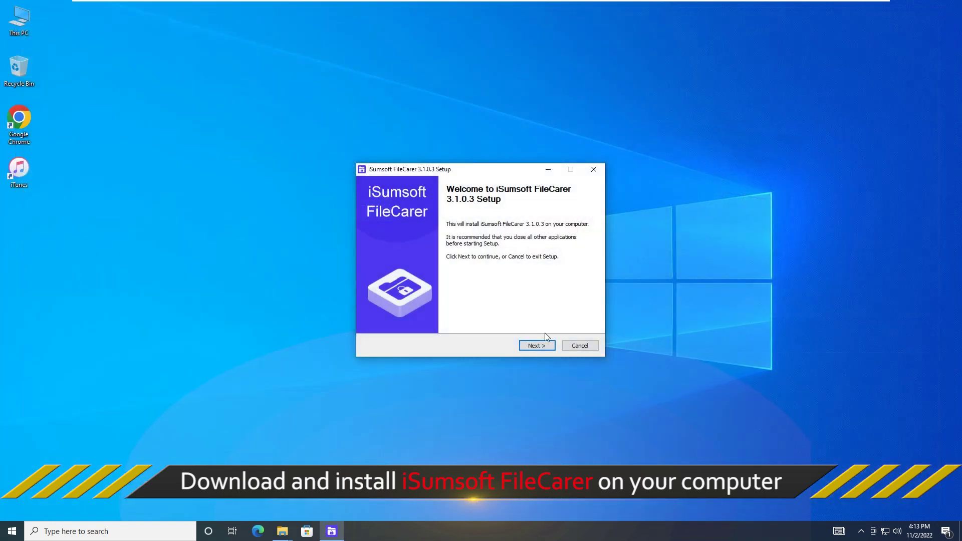
{"action": "left_click", "coordinate": [536, 345]}
{"action": "left_click", "coordinate": [536, 345]}
{"action": "left_click", "coordinate": [537, 346]}
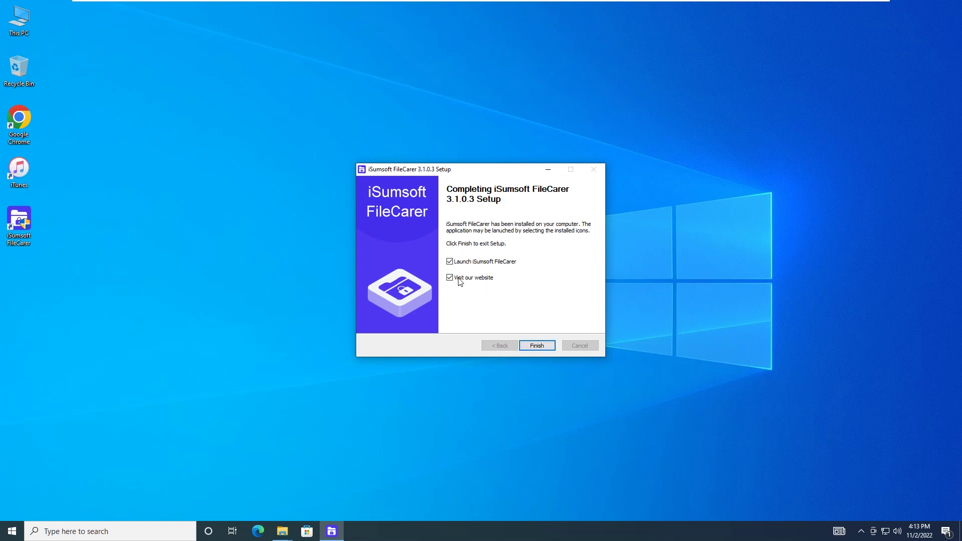
{"action": "left_click", "coordinate": [450, 278]}
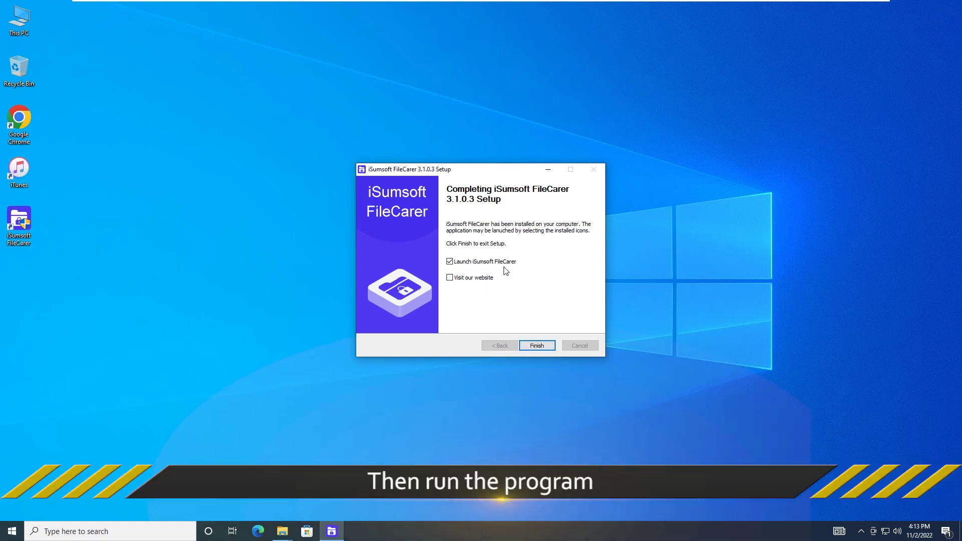
{"action": "left_click", "coordinate": [536, 346]}
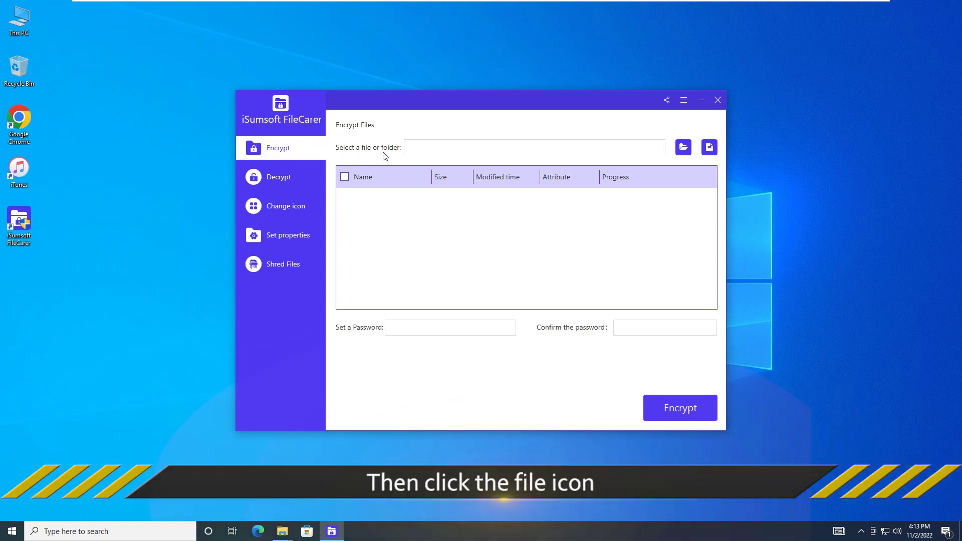
Add the five MP3 files from New Volume (F:) to FileCarer's encryption list.
{"action": "left_click", "coordinate": [708, 150]}
{"action": "left_click", "coordinate": [710, 147]}
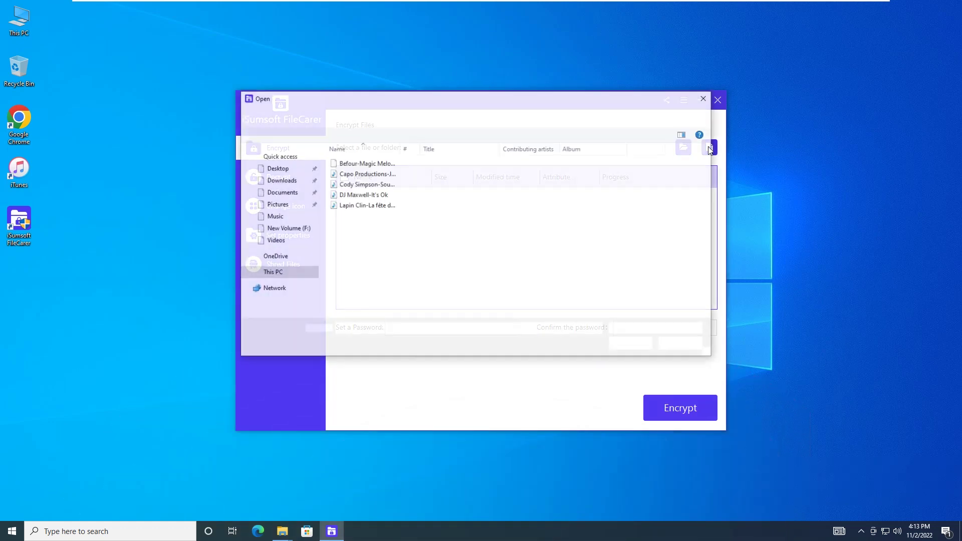
{"action": "left_click", "coordinate": [272, 271]}
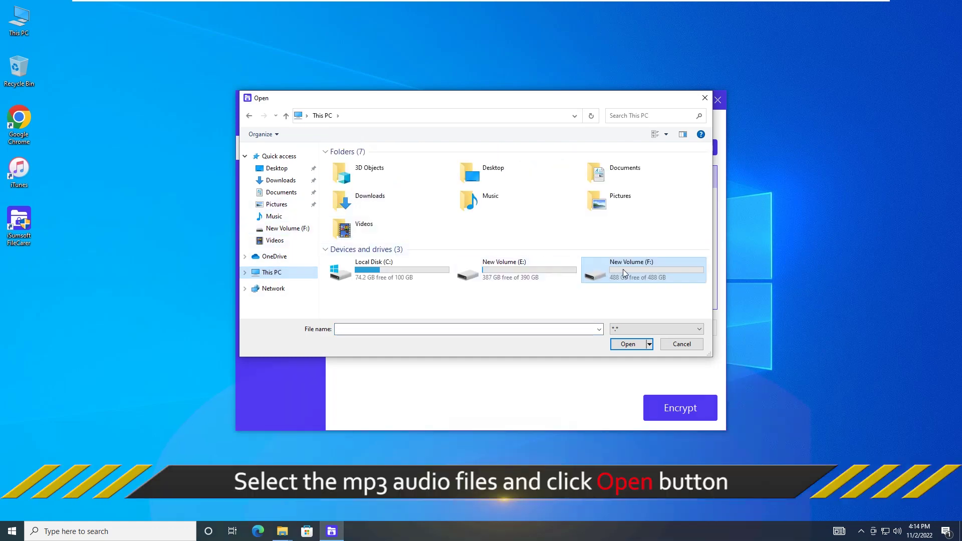
{"action": "double_click", "coordinate": [625, 273]}
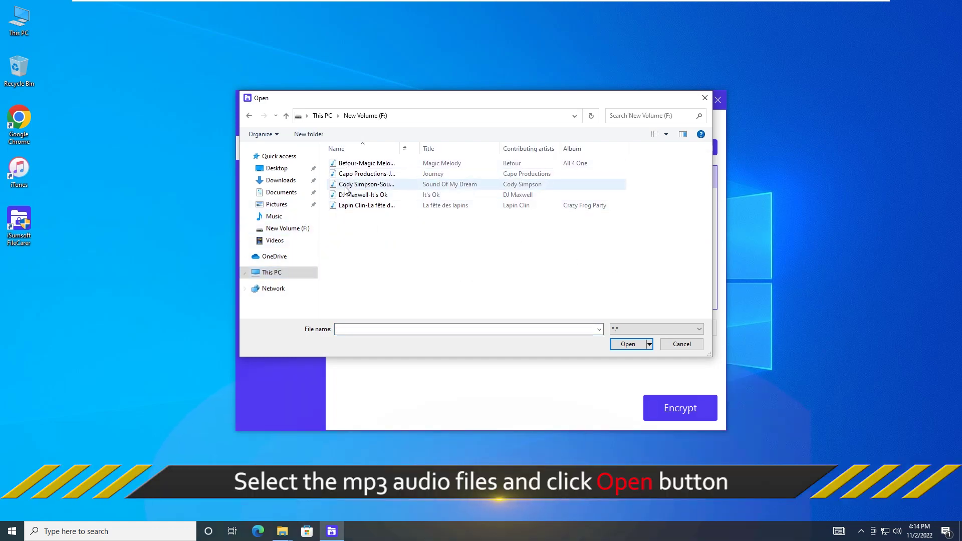
{"action": "left_click_drag", "start_coordinate": [357, 212], "coordinate": [349, 166]}
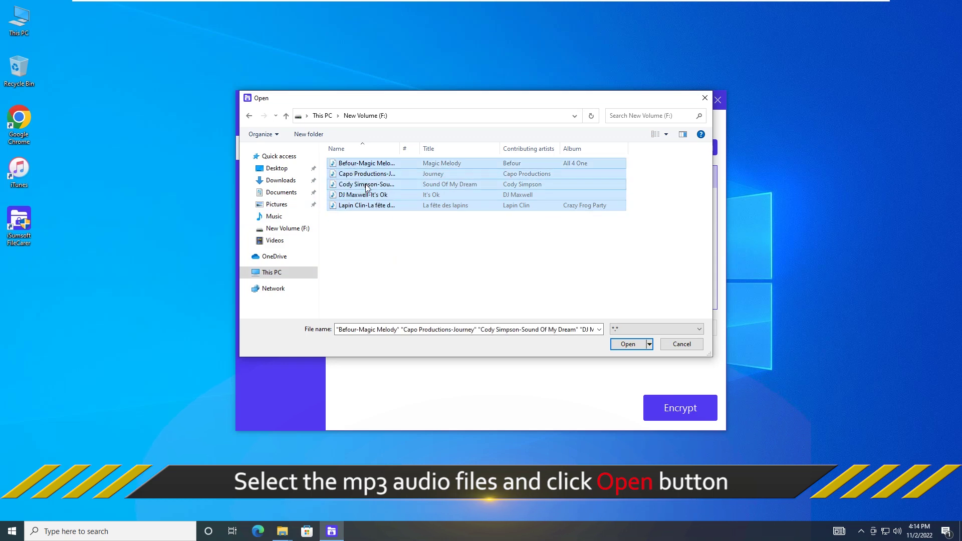
{"action": "left_click", "coordinate": [635, 344]}
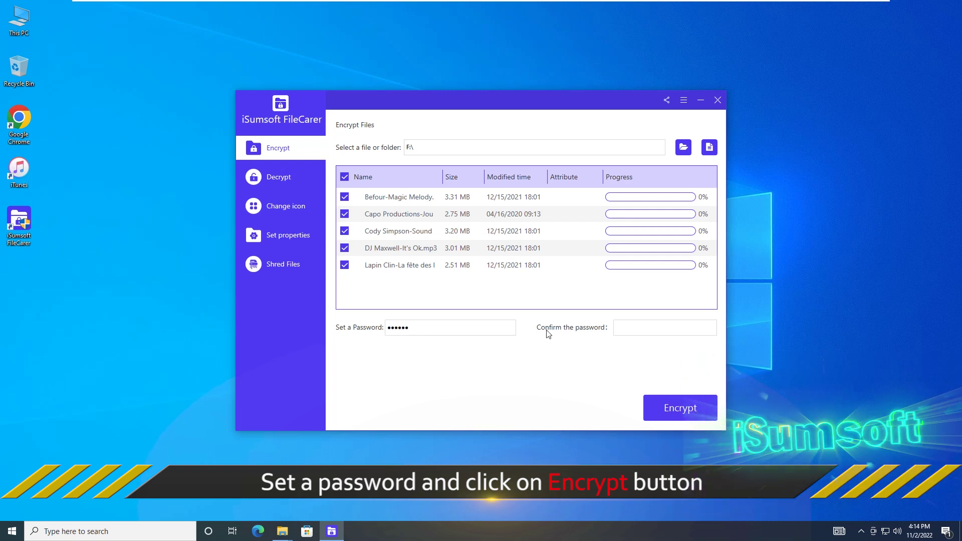
Enter and confirm the password, encrypt the five MP3 files, then open This PC.
{"action": "left_click", "coordinate": [629, 331]}
{"action": "type", "text": "123456"}
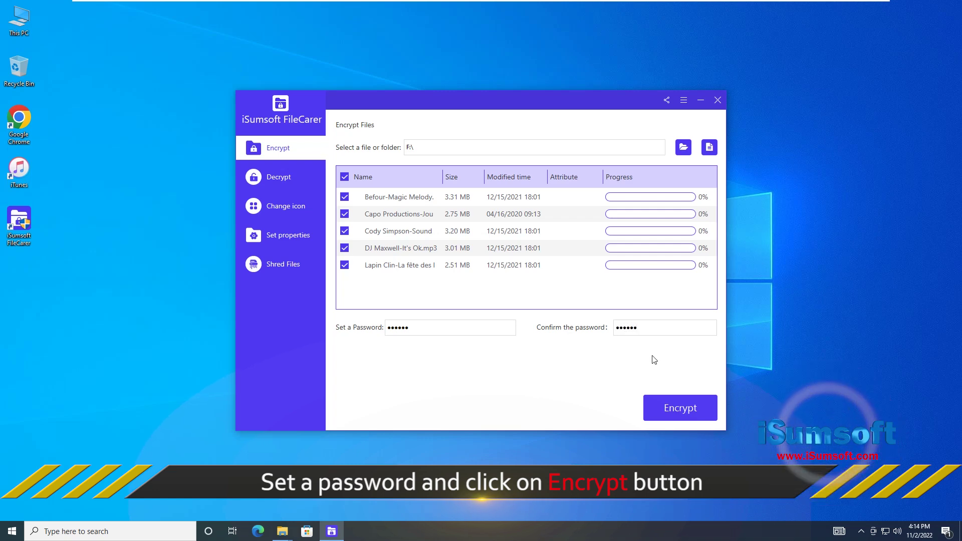
{"action": "left_click", "coordinate": [684, 411]}
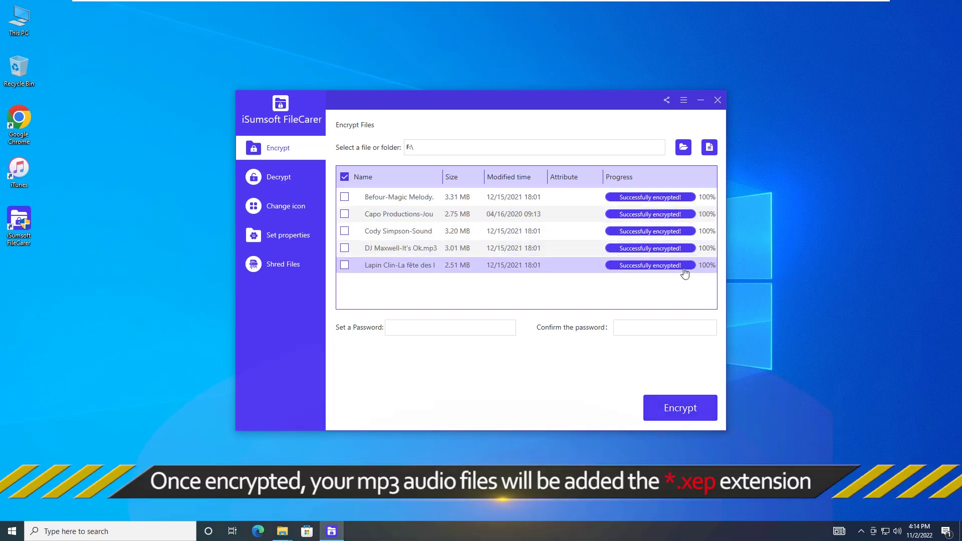
{"action": "double_click", "coordinate": [17, 23]}
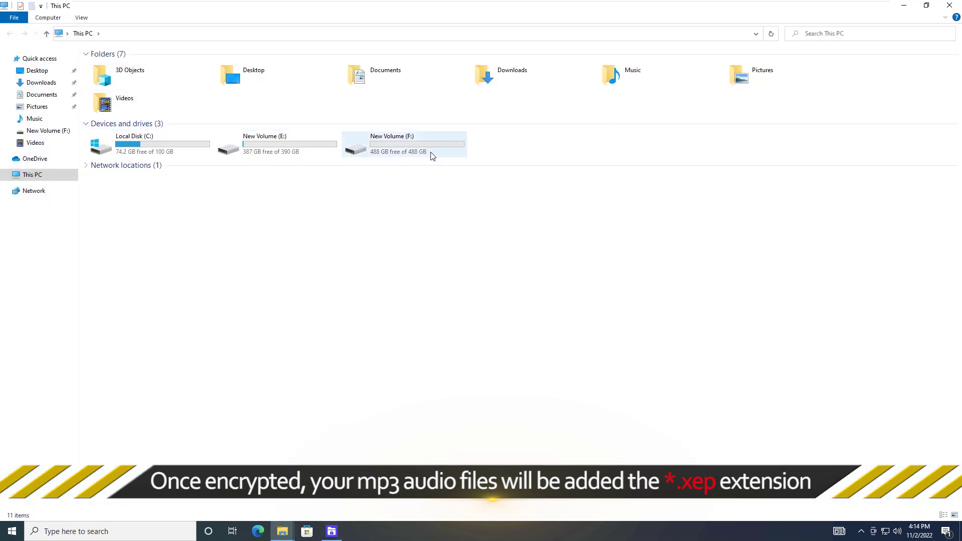
Delete the five unencrypted original MP3 files from New Volume (F:), then minimize Explorer.
{"action": "double_click", "coordinate": [404, 147]}
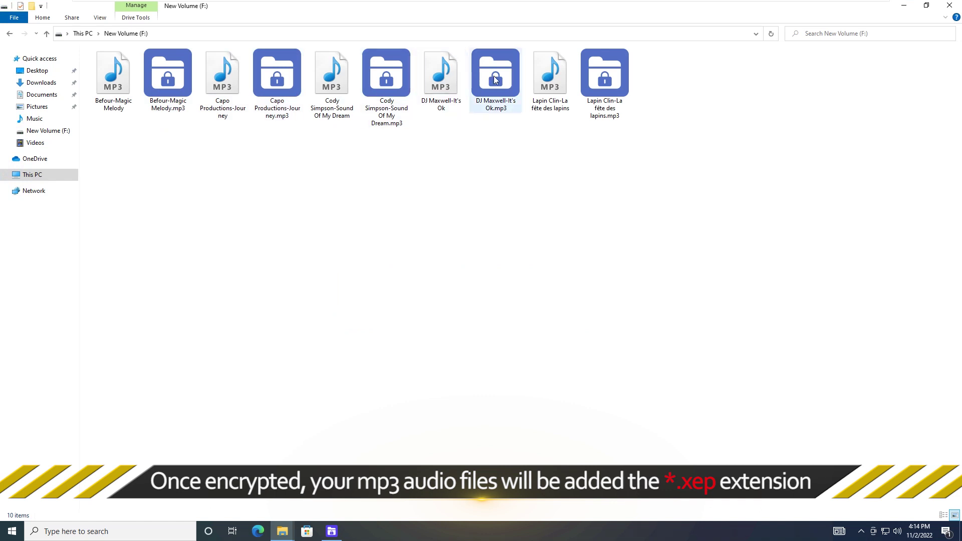
{"action": "left_click", "coordinate": [547, 82], "text": "ctrl"}
{"action": "left_click", "coordinate": [434, 83], "text": "ctrl"}
{"action": "left_click", "coordinate": [331, 82], "text": "ctrl"}
{"action": "left_click", "coordinate": [222, 82], "text": "ctrl"}
{"action": "left_click", "coordinate": [114, 82], "text": "ctrl"}
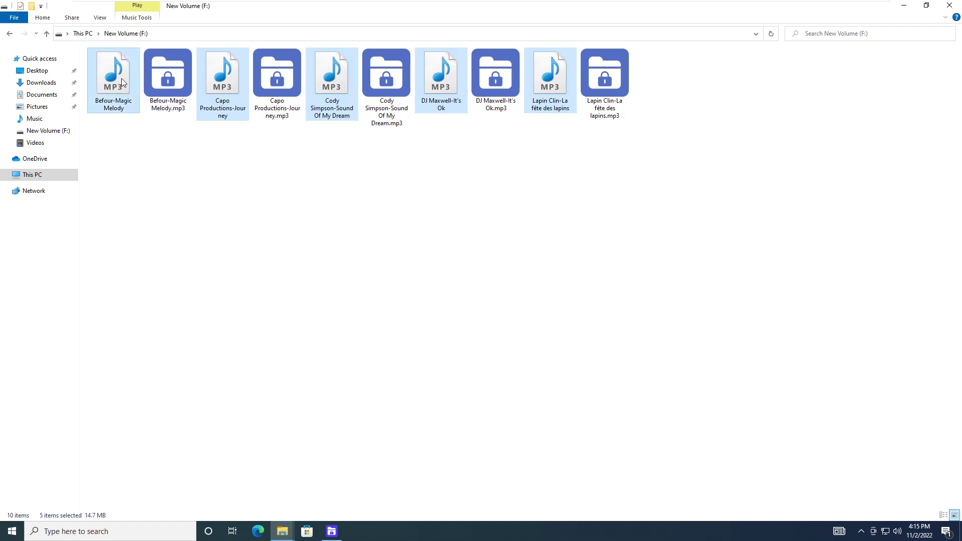
{"action": "key", "text": "Delete"}
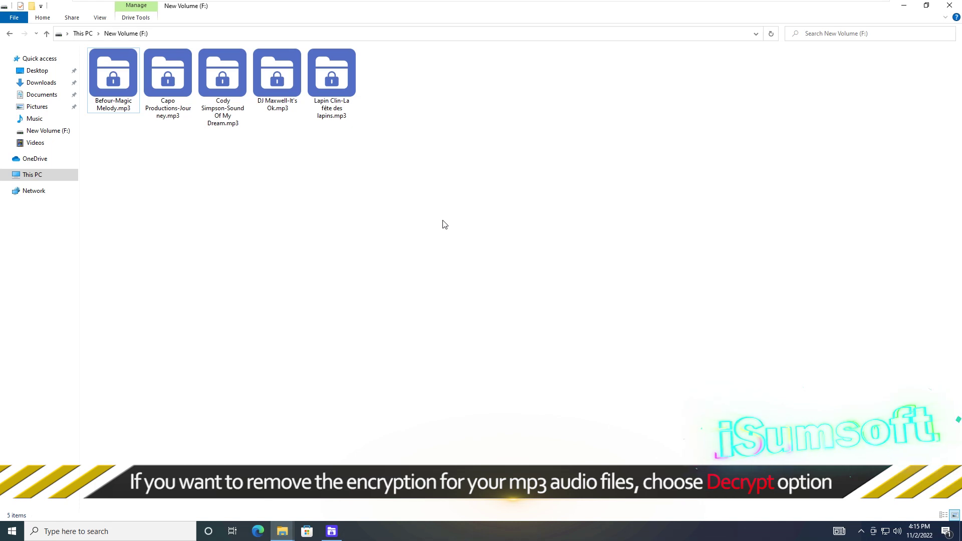
{"action": "left_click", "coordinate": [904, 5]}
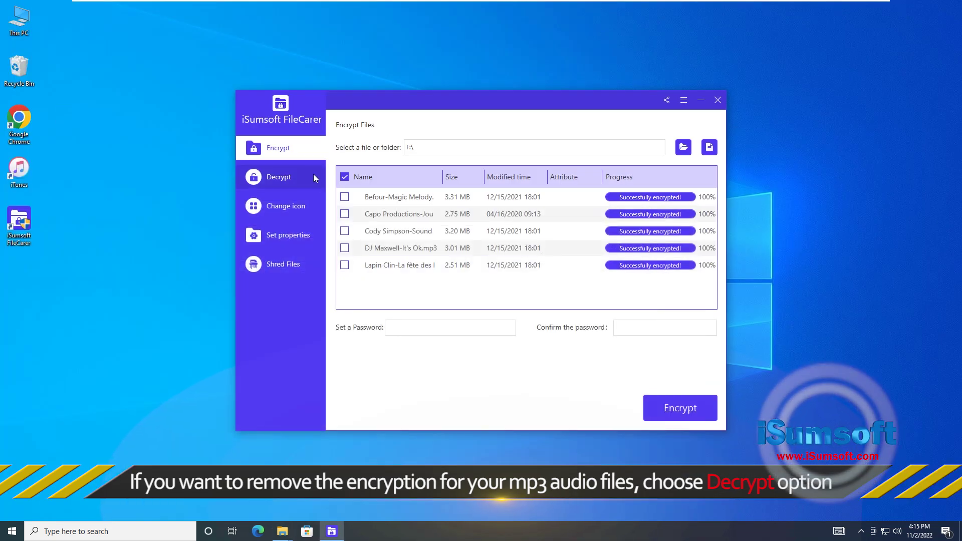
Decrypt the five encrypted .xep MP3 files from New Volume (F:) using their password.
{"action": "left_click", "coordinate": [279, 180]}
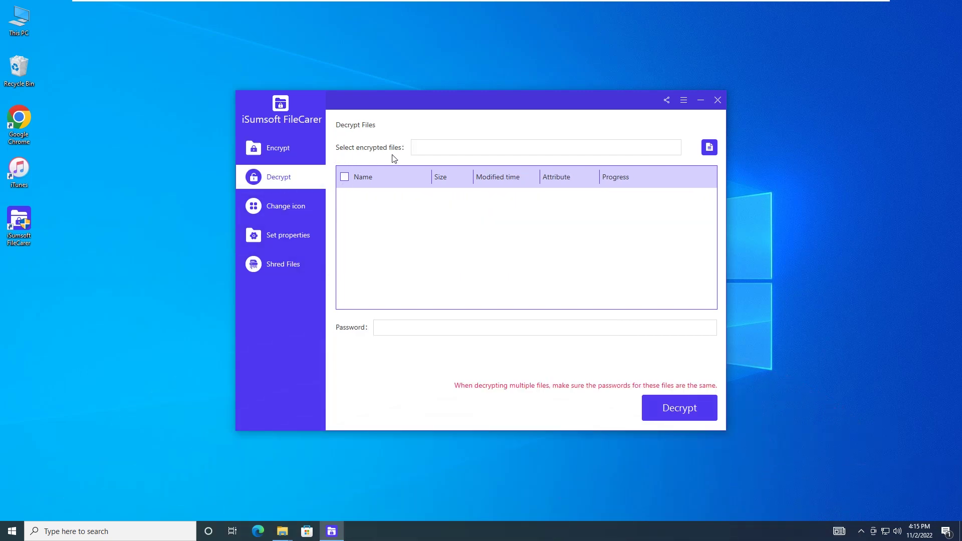
{"action": "left_click", "coordinate": [709, 148]}
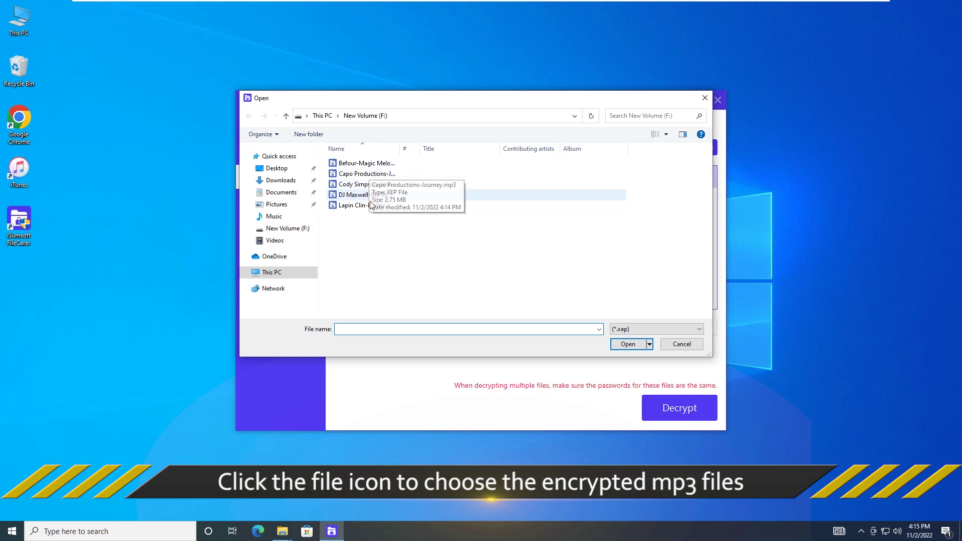
{"action": "left_click_drag", "start_coordinate": [360, 215], "coordinate": [340, 160]}
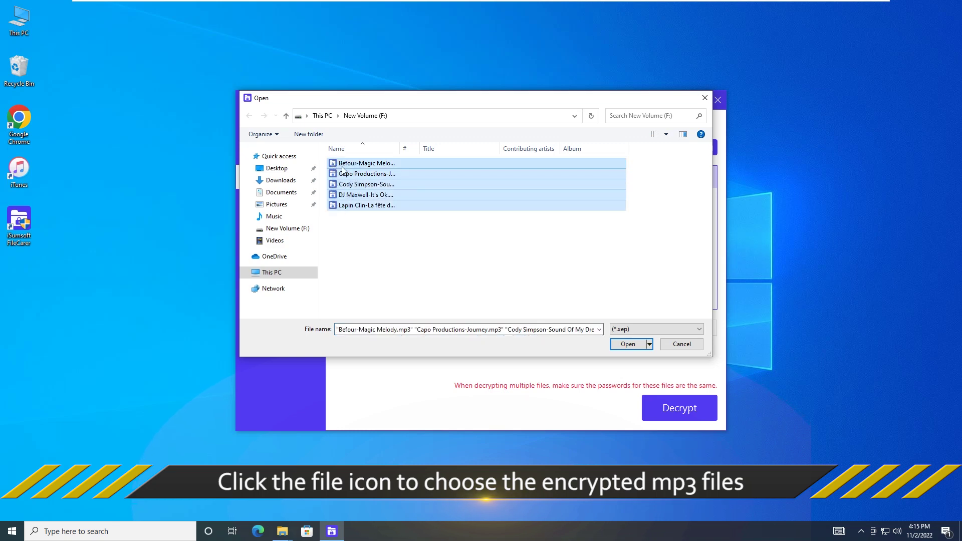
{"action": "left_click", "coordinate": [628, 345]}
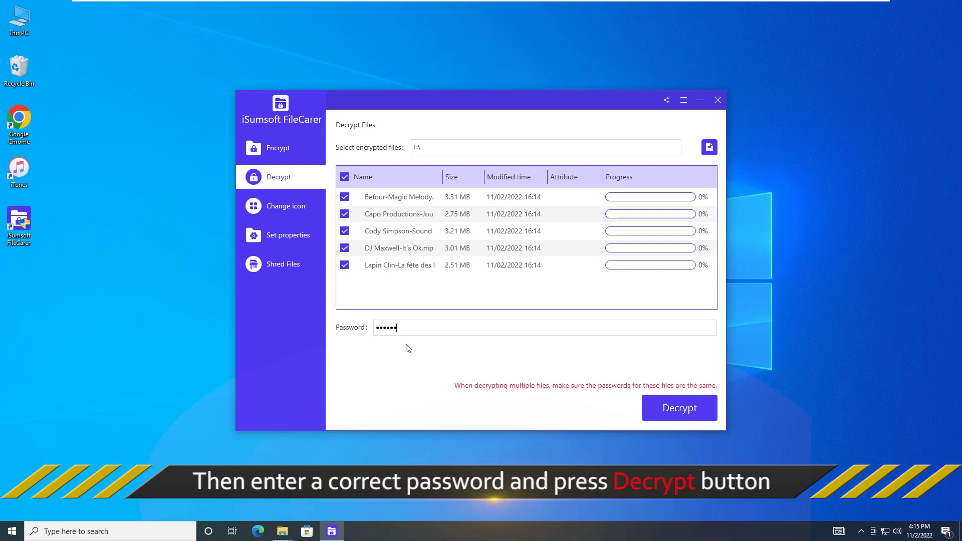
{"action": "left_click", "coordinate": [682, 412]}
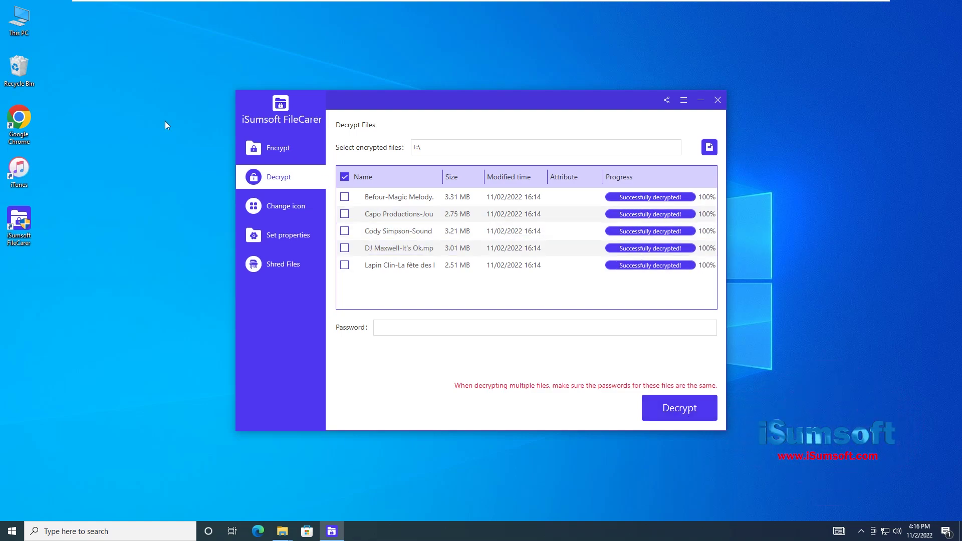
Browse to drive F: and inspect the five restored MP3s, from Befour-Magic Melody to Lapin Clin.
{"action": "double_click", "coordinate": [19, 20]}
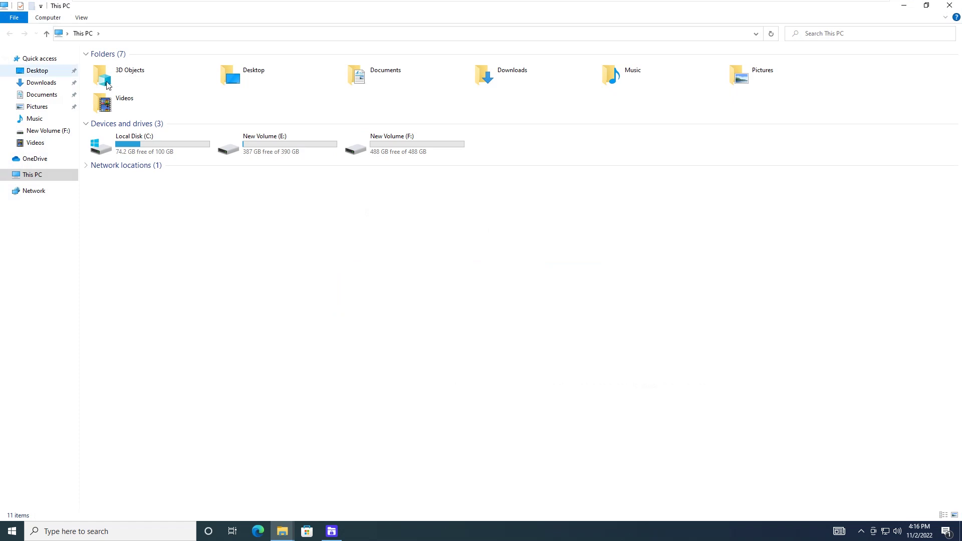
{"action": "double_click", "coordinate": [411, 137]}
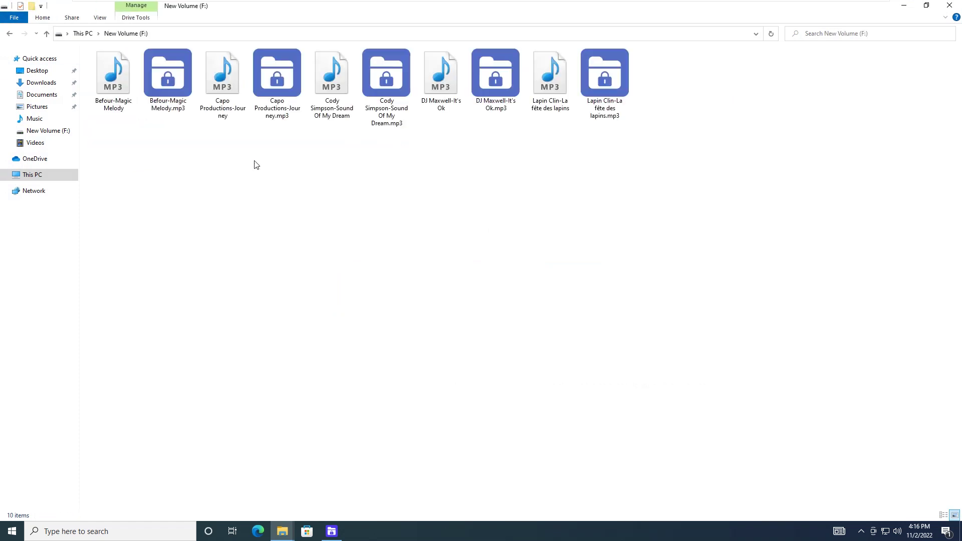
{"action": "left_click", "coordinate": [108, 85]}
{"action": "left_click", "coordinate": [244, 85]}
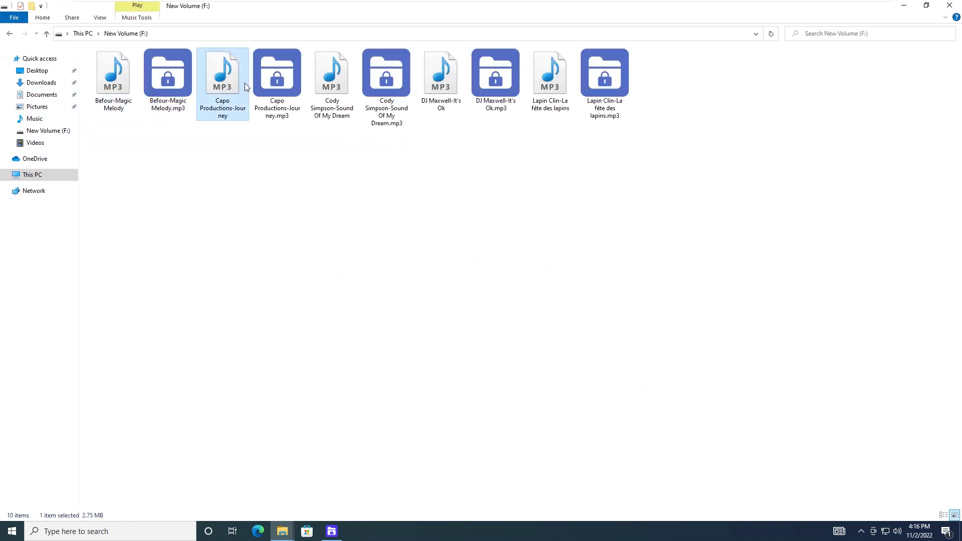
{"action": "left_click", "coordinate": [331, 83]}
{"action": "left_click", "coordinate": [440, 80]}
{"action": "left_click", "coordinate": [550, 80]}
{"action": "left_click", "coordinate": [591, 295]}
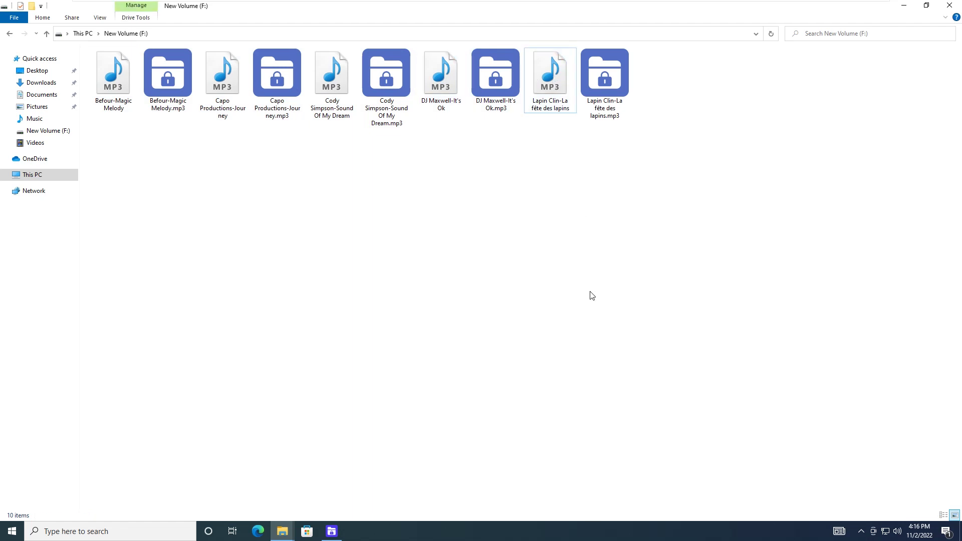